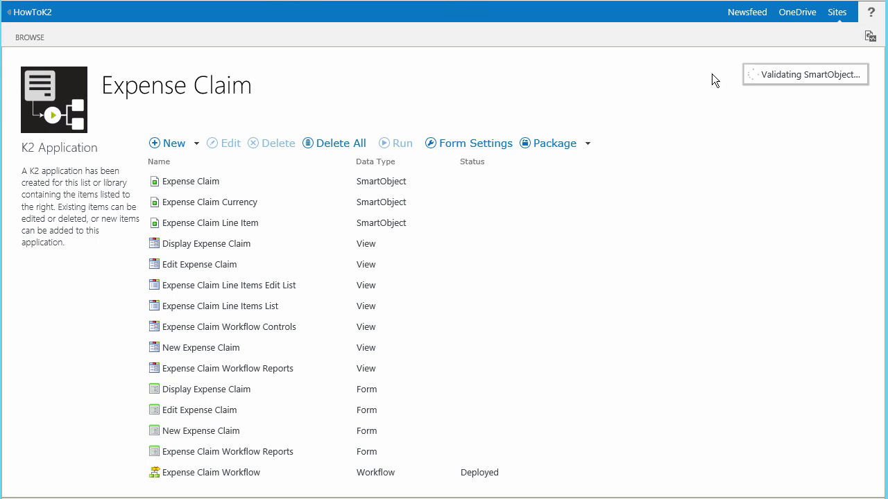
# - Start a new List View named "Expense Claim List" with the description "Read-only list of Expense Claims"
pyautogui.click(182, 147)
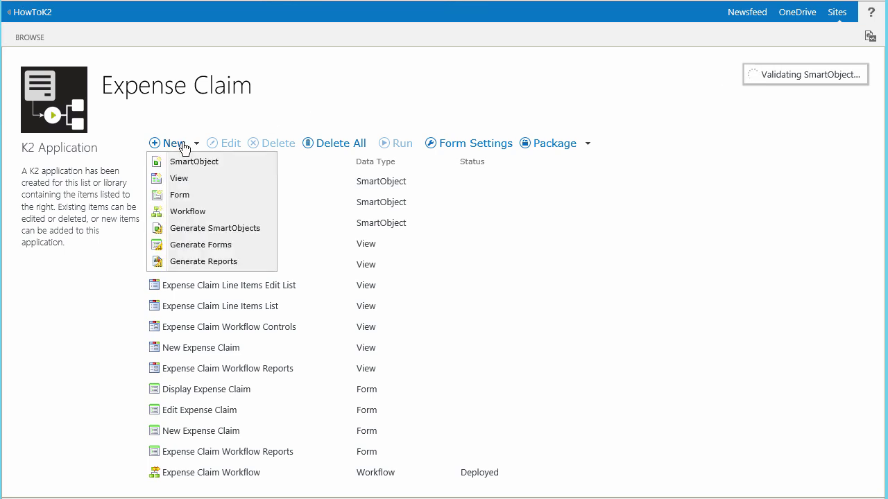
pyautogui.click(196, 182)
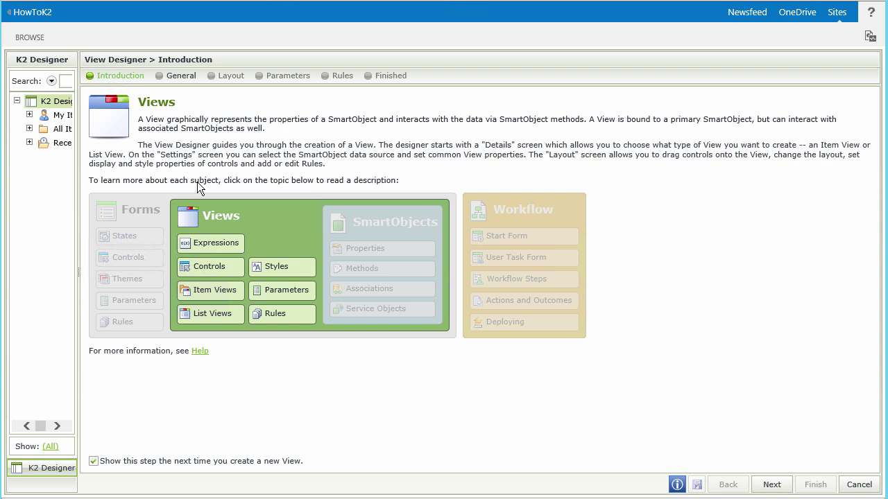
pyautogui.click(180, 76)
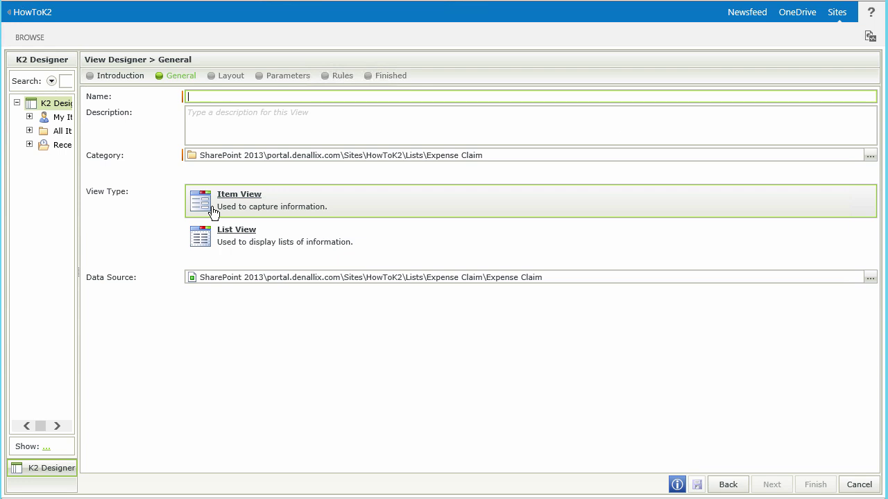
pyautogui.write('Exp')
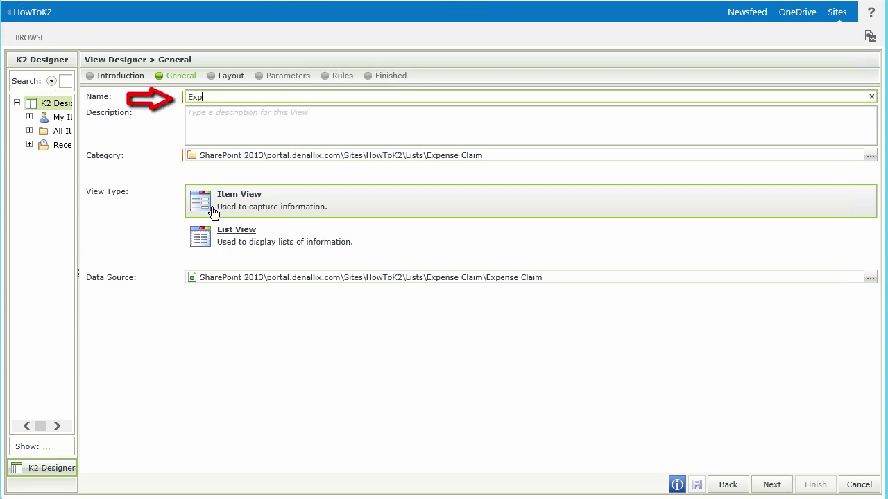
pyautogui.write('ense Claim List')
pyautogui.click(268, 127)
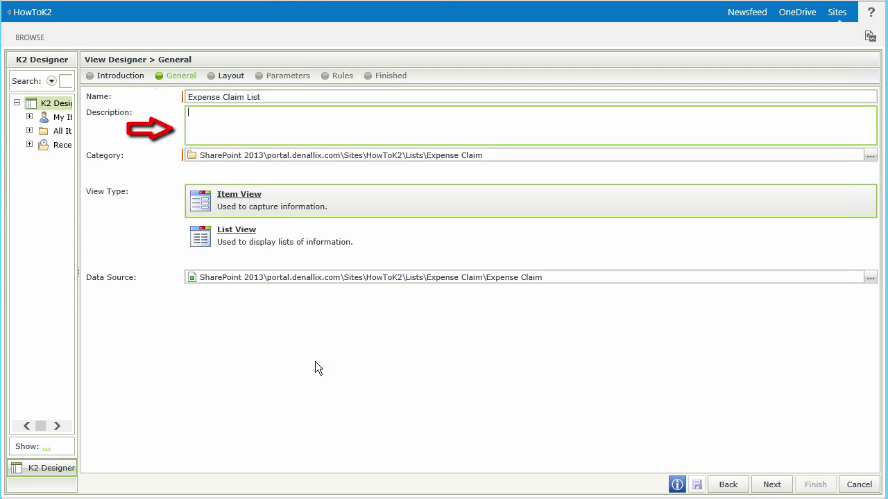
pyautogui.write('Read-only list of Expense Claims')
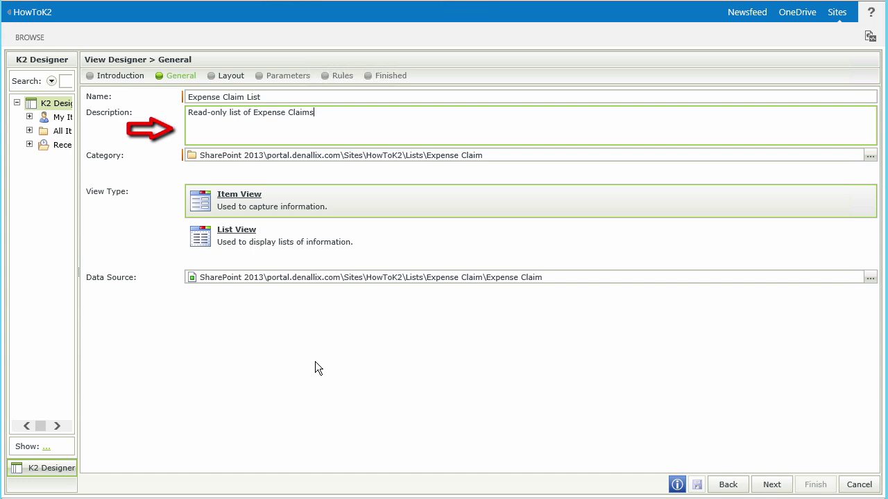
pyautogui.click(273, 240)
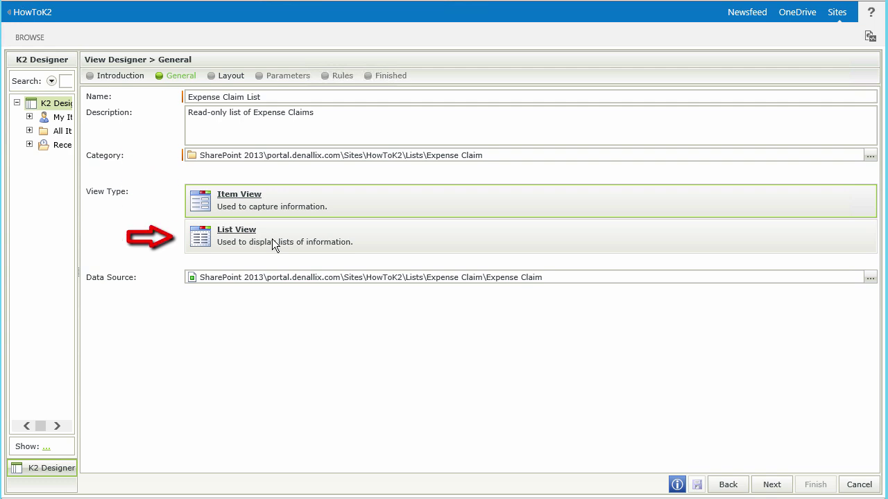
pyautogui.click(272, 238)
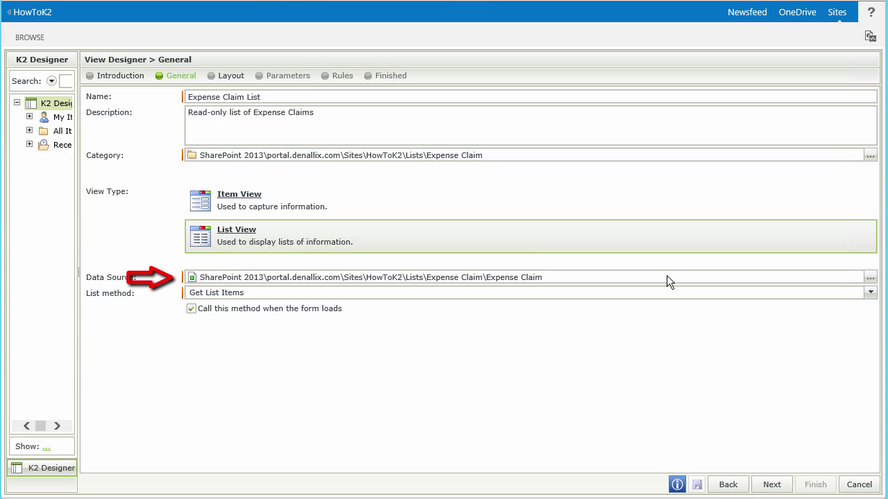
# - Check which SmartObject is selected as the list view's data source, leaving the selection as it is
pyautogui.click(869, 278)
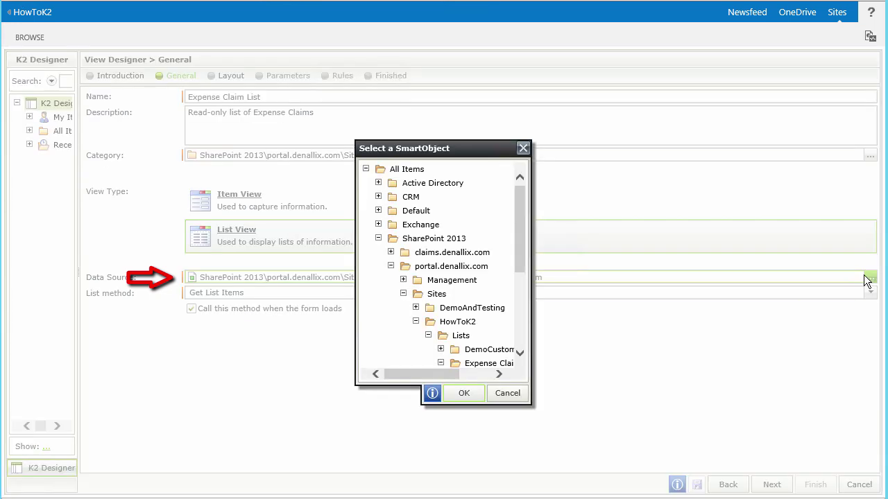
pyautogui.moveTo(456, 373); pyautogui.dragTo(479, 363)
pyautogui.moveTo(517, 255); pyautogui.dragTo(512, 305)
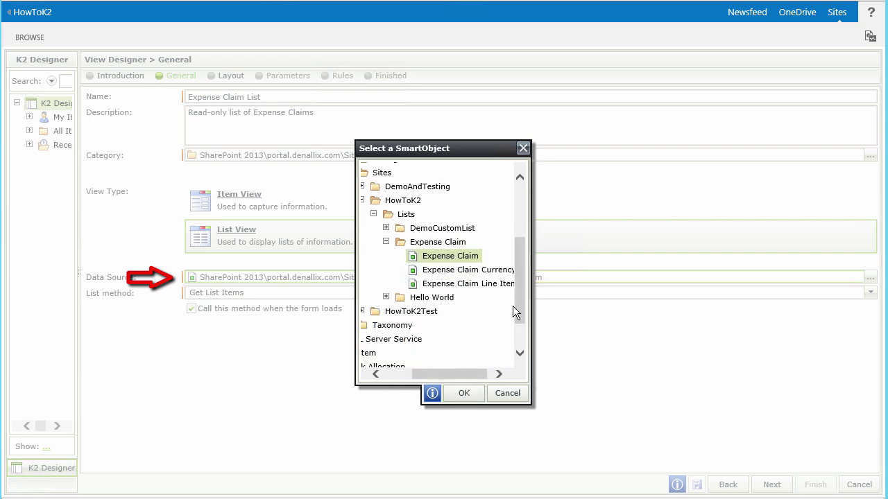
pyautogui.click(517, 394)
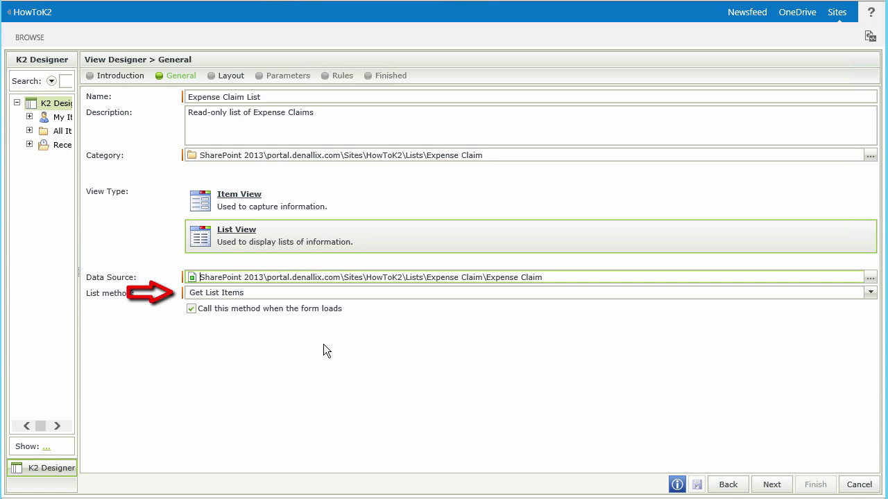
# - Turn off calling the Get List Items method when the form loads and continue to the view's layout
pyautogui.click(189, 310)
pyautogui.click(189, 309)
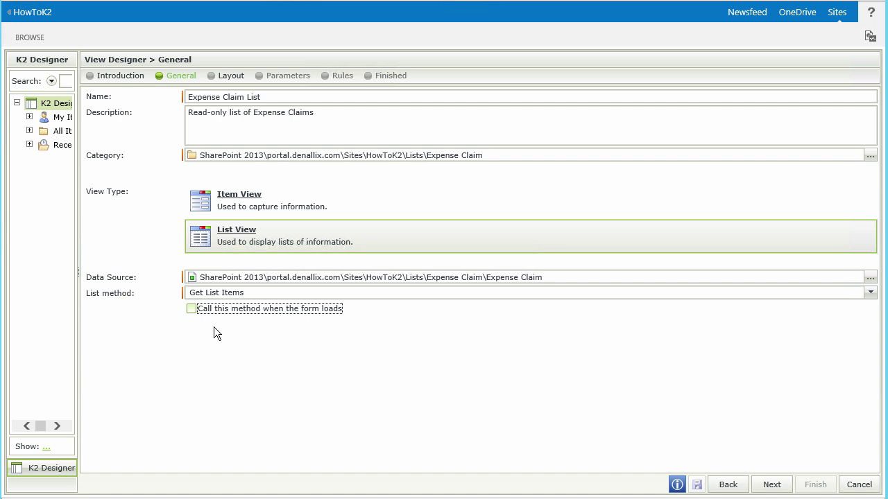
pyautogui.click(774, 487)
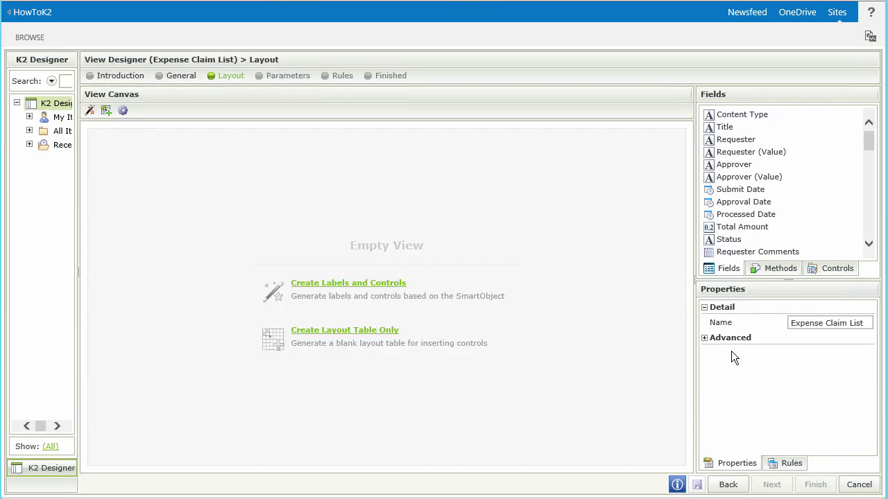
# - Generate labels and controls for the Title, Requester (Value), Approver (Value), Submit Date and Total Amount fields
pyautogui.click(391, 293)
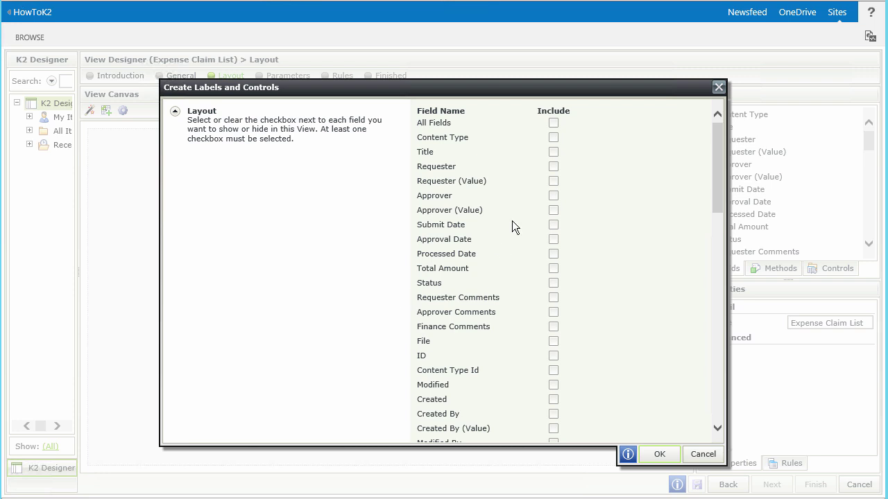
pyautogui.click(553, 151)
pyautogui.click(554, 182)
pyautogui.click(554, 226)
pyautogui.click(555, 269)
pyautogui.click(655, 454)
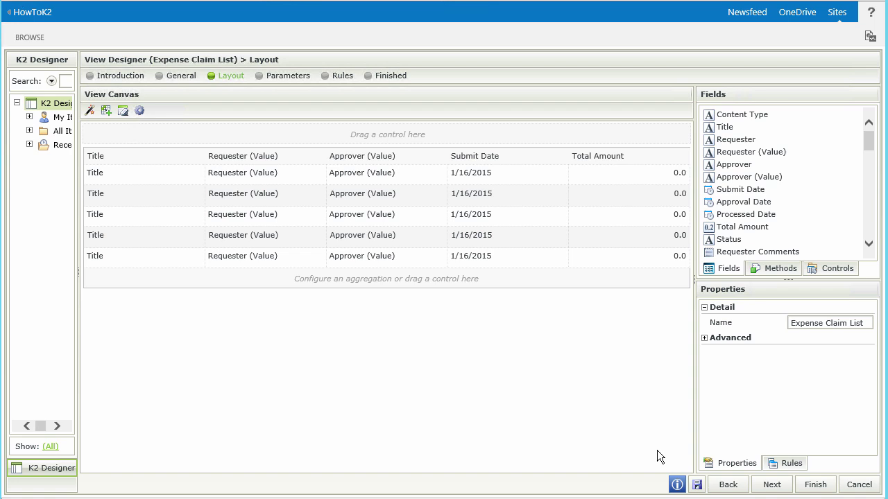
# - Set the header text of the Requester (Value) column to "Requester"
pyautogui.click(294, 163)
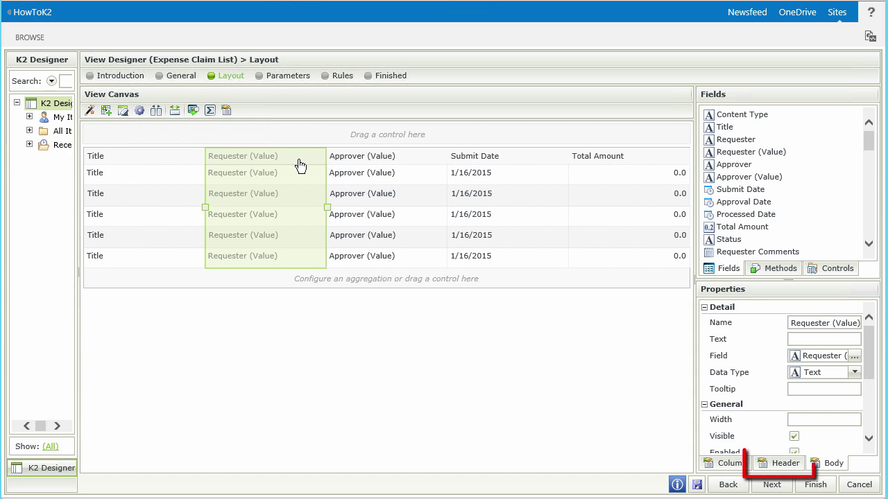
pyautogui.click(779, 468)
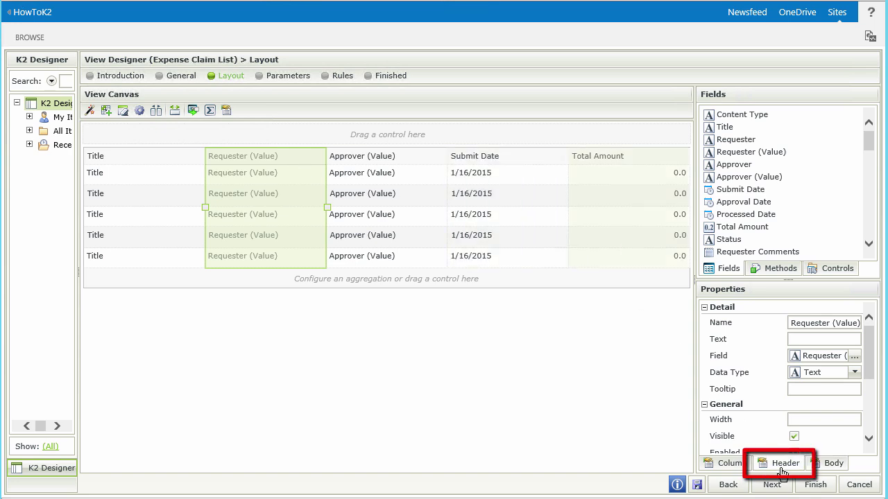
pyautogui.click(818, 341)
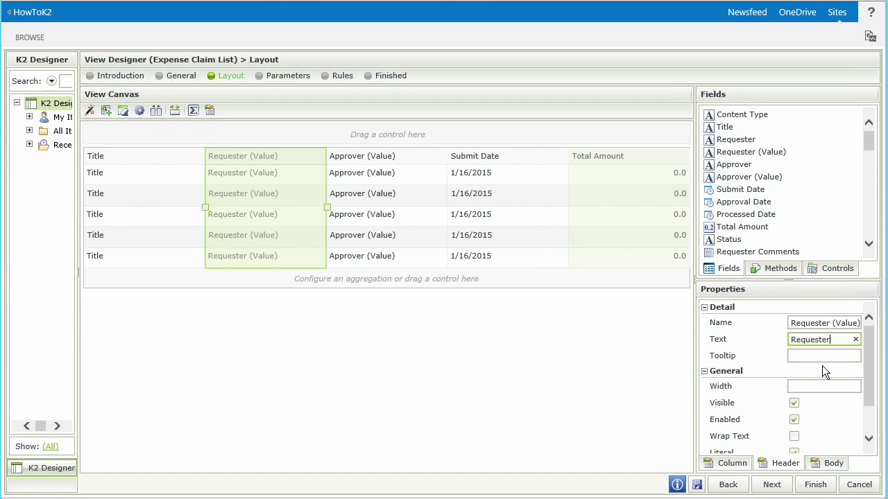
pyautogui.click(840, 355)
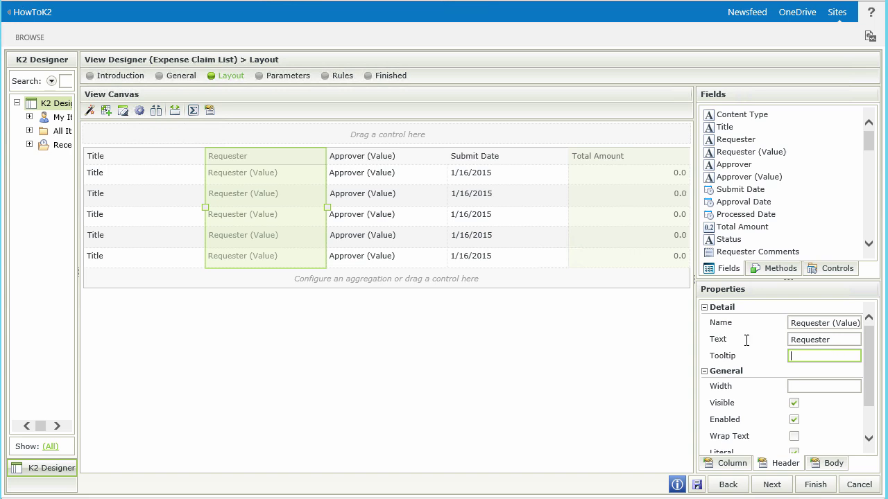
# - Set the header text of the Approver (Value) column to "Approver"
pyautogui.click(400, 167)
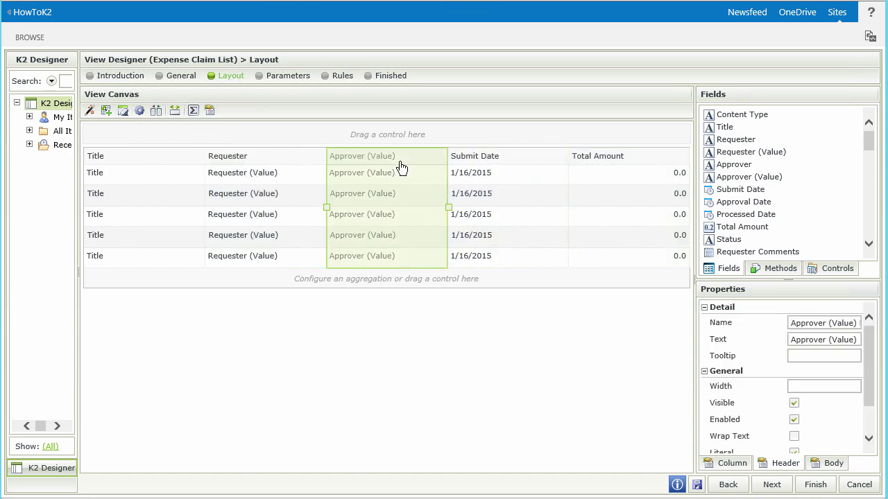
pyautogui.click(827, 340)
pyautogui.press('BackSpace')
pyautogui.press('Delete')
pyautogui.press('Delete')
pyautogui.press('Delete')
pyautogui.press('Delete')
pyautogui.press('Delete')
pyautogui.press('Delete')
pyautogui.press('Delete')
pyautogui.click(810, 356)
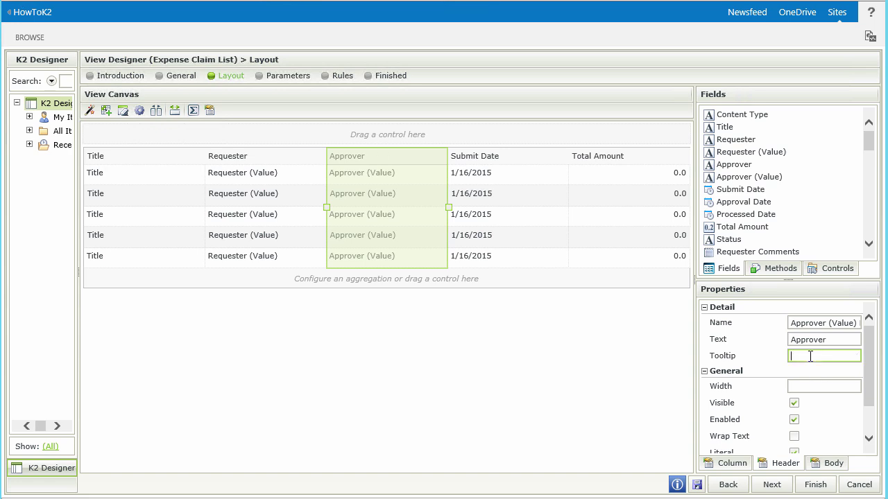
pyautogui.click(481, 283)
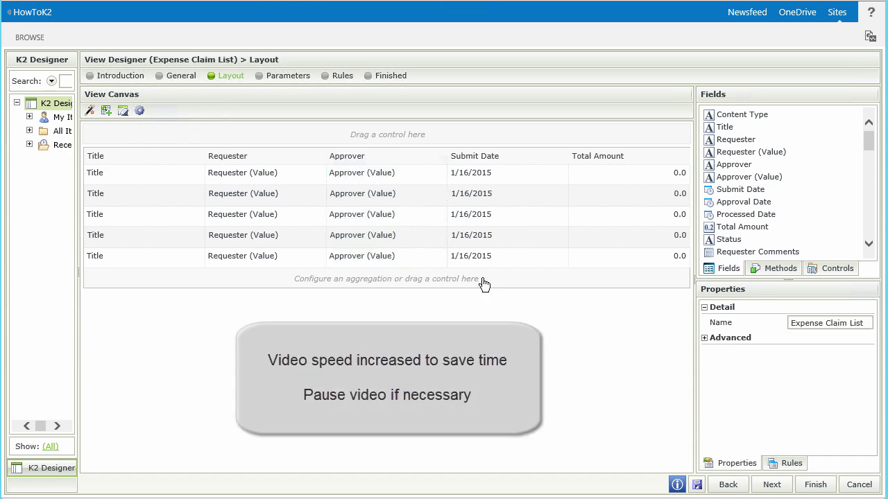
# - Resize the columns, narrowing Total Amount to about 10.74% as well as Submit Date, Approver and Requester, so Title is the widest
pyautogui.click(615, 163)
pyautogui.moveTo(569, 207); pyautogui.dragTo(624, 208)
pyautogui.click(492, 214)
pyautogui.moveTo(447, 207); pyautogui.dragTo(545, 205)
pyautogui.click(467, 209)
pyautogui.moveTo(401, 214); pyautogui.dragTo(440, 218)
pyautogui.click(207, 207)
pyautogui.moveTo(207, 207); pyautogui.dragTo(335, 208)
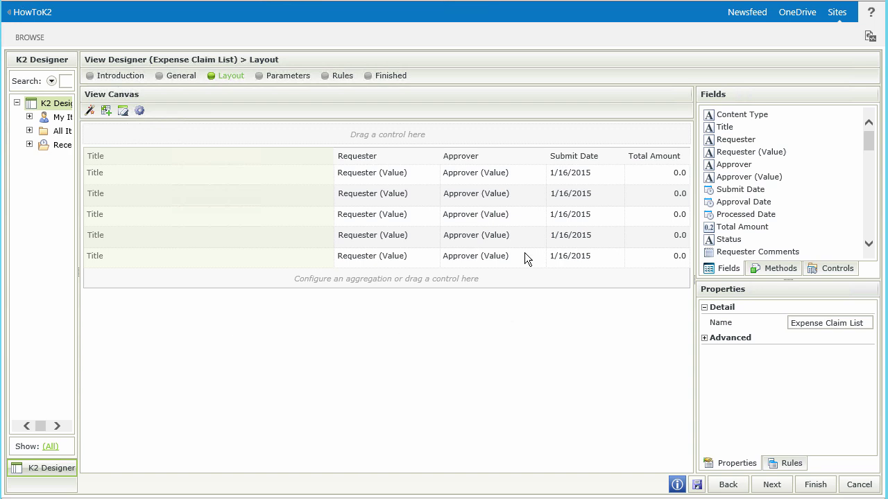
# - Add a Sum aggregation to the Total Amount column and finish the Expense Claim List view
pyautogui.click(657, 161)
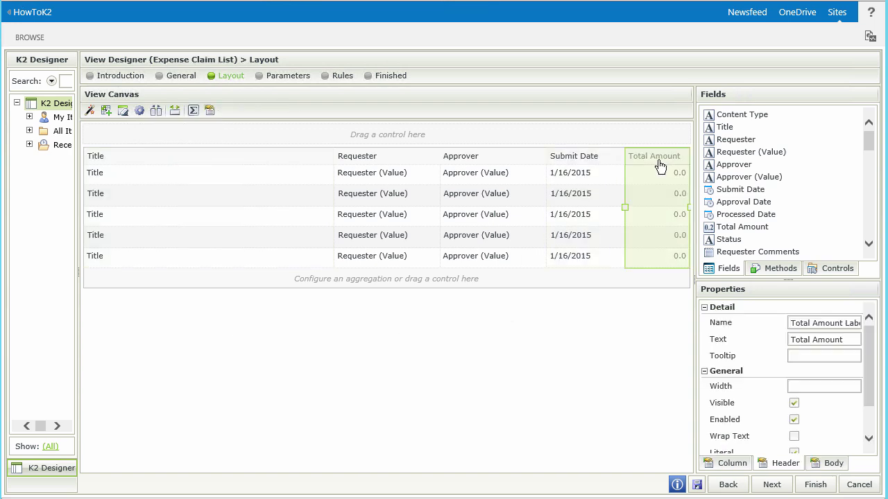
pyautogui.click(726, 465)
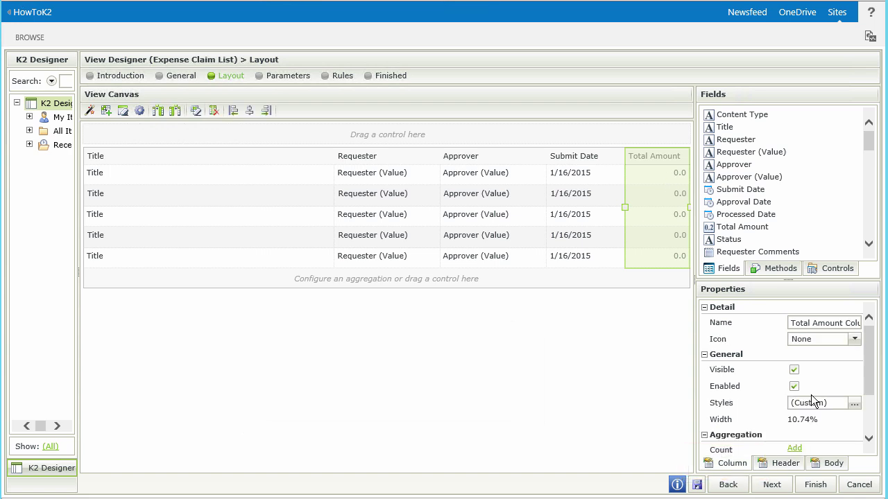
pyautogui.scroll(-2, 871, 389)
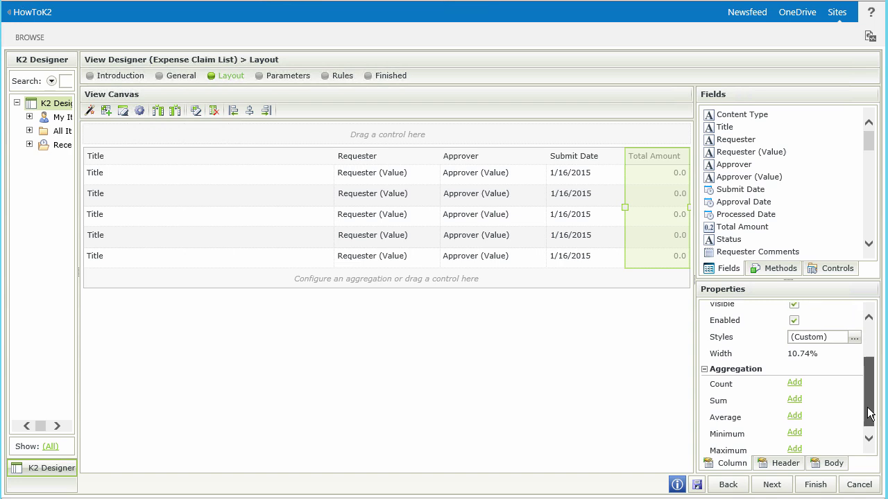
pyautogui.click(794, 394)
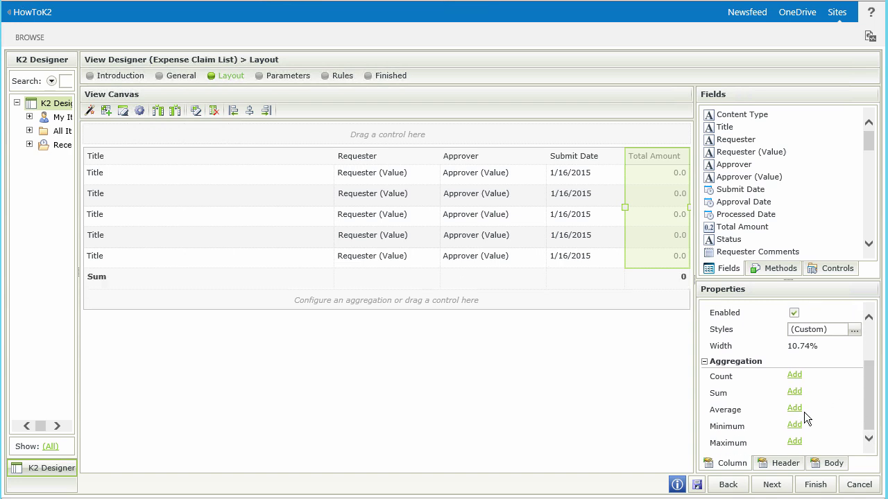
pyautogui.click(819, 487)
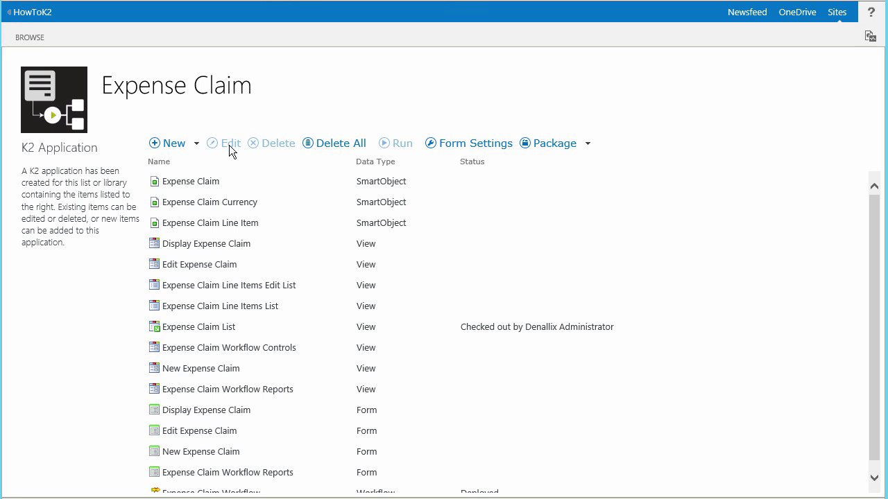
# - Start a new Item View named "Expense Claim Reports" with the description "Contains report controls for Expense Claims"
pyautogui.click(196, 144)
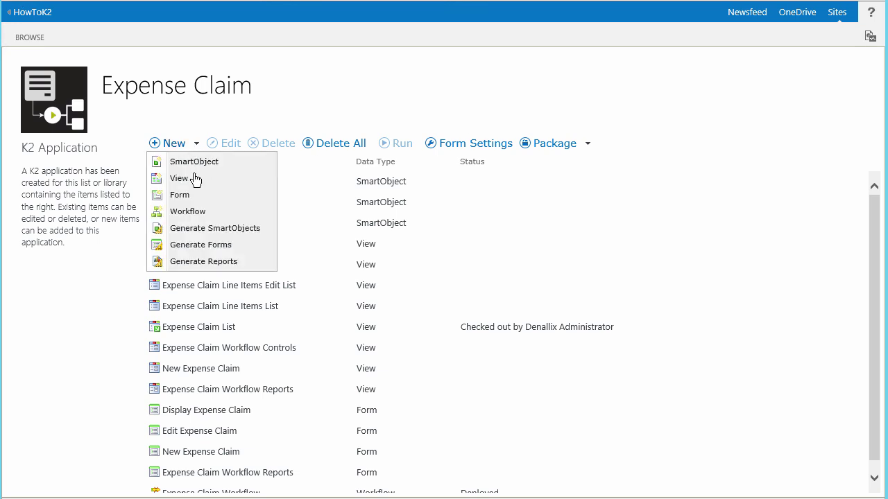
pyautogui.click(182, 180)
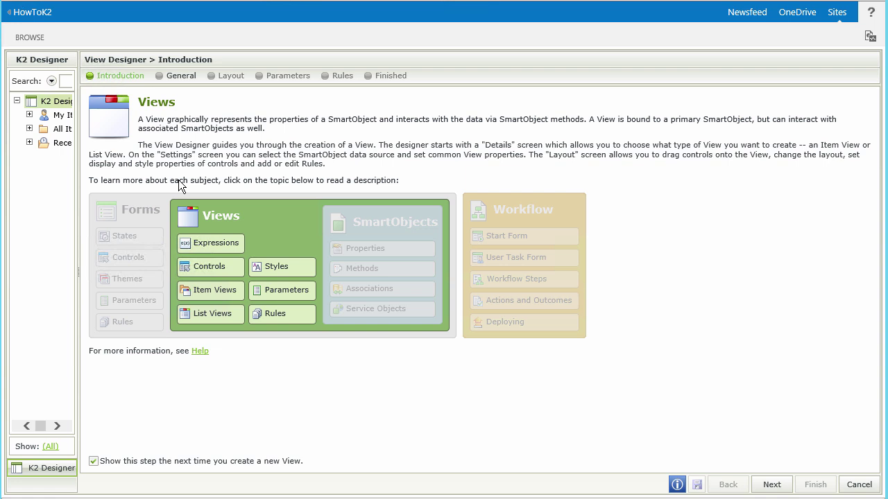
pyautogui.click(177, 78)
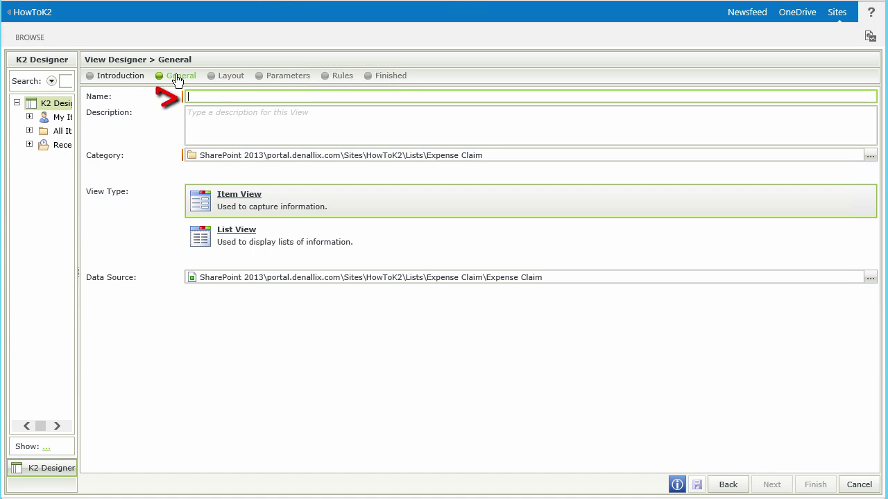
pyautogui.write('Expens')
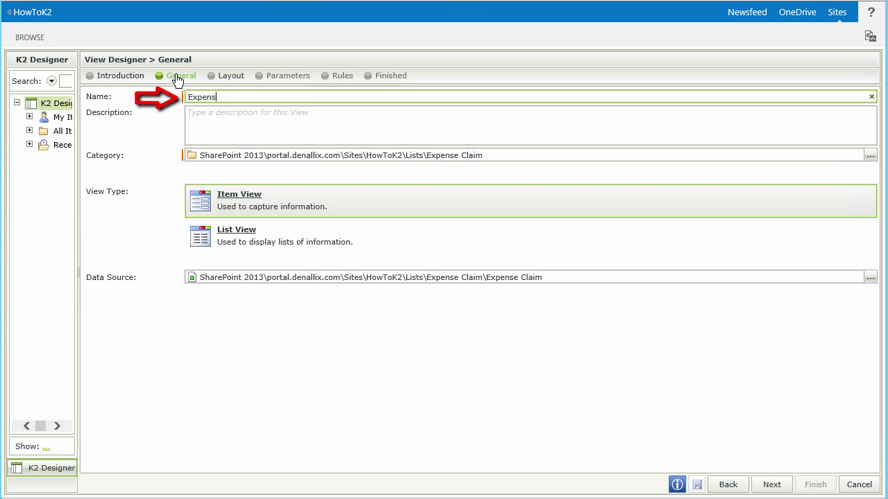
pyautogui.write('e Claim Reports')
pyautogui.click(214, 113)
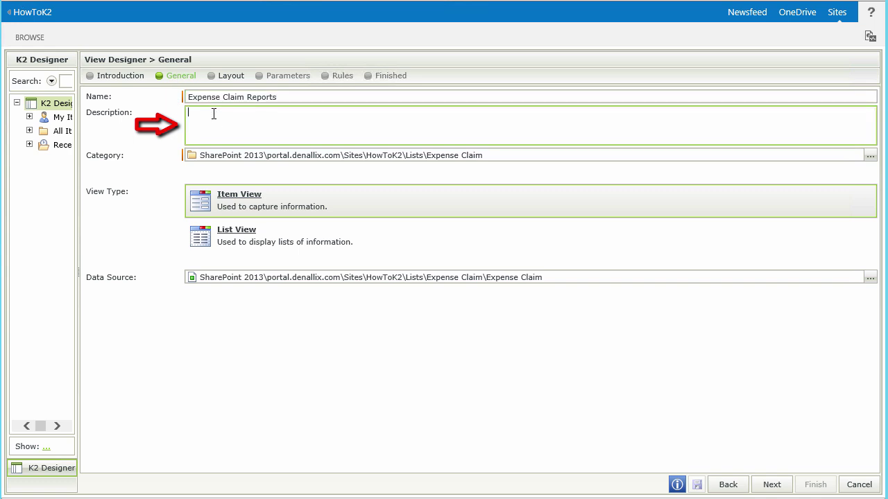
pyautogui.write('Contains report controls for Expense Claims')
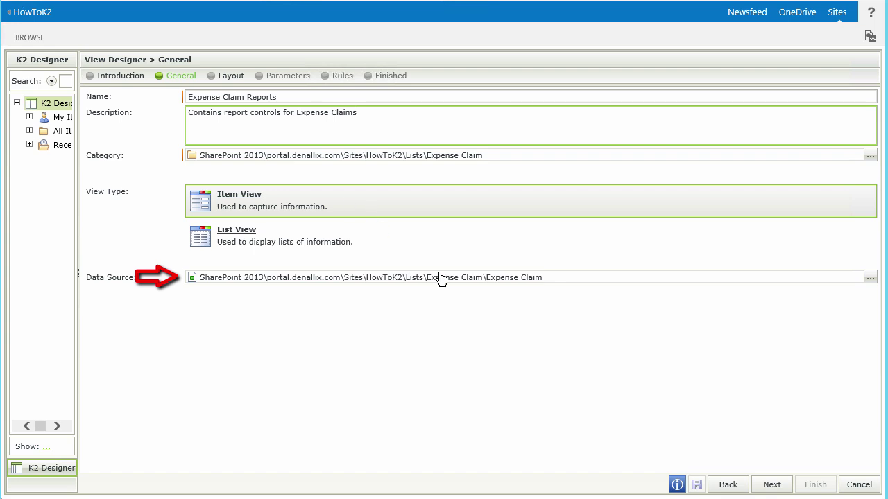
pyautogui.click(555, 277)
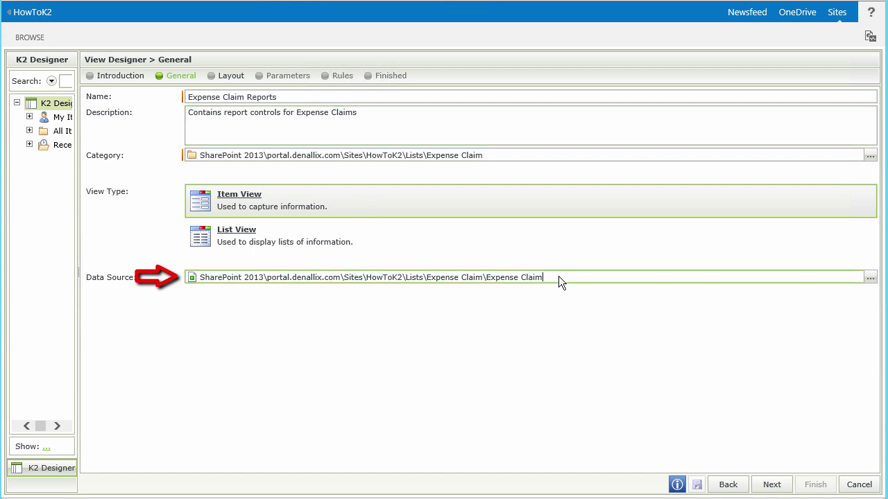
# - Clear the data source of the Expense Claim Reports view and continue to its layout
pyautogui.hotkey('ctrl', 'a')
pyautogui.press('BackSpace')
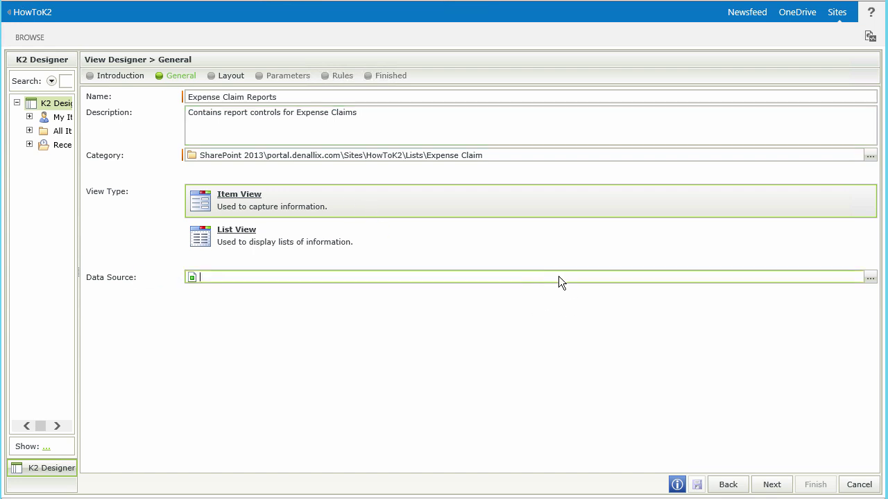
pyautogui.click(773, 486)
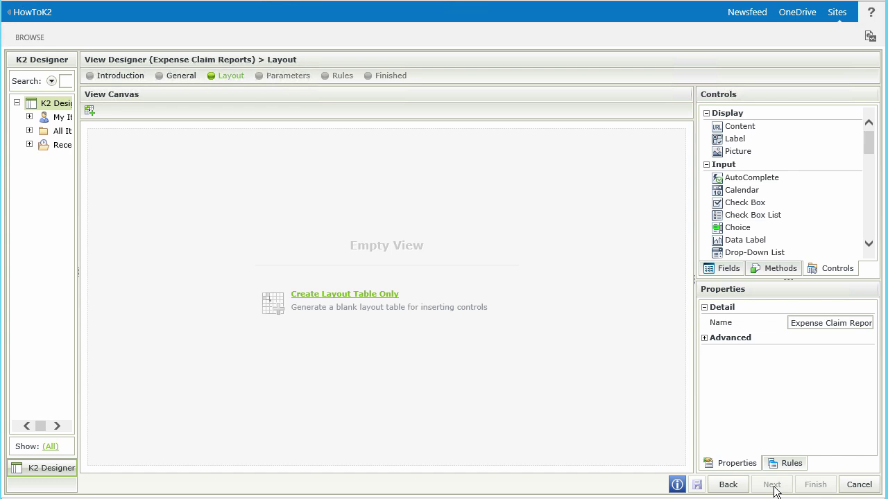
# - Create a blank layout table with 1 column and 2 rows for the view
pyautogui.click(369, 296)
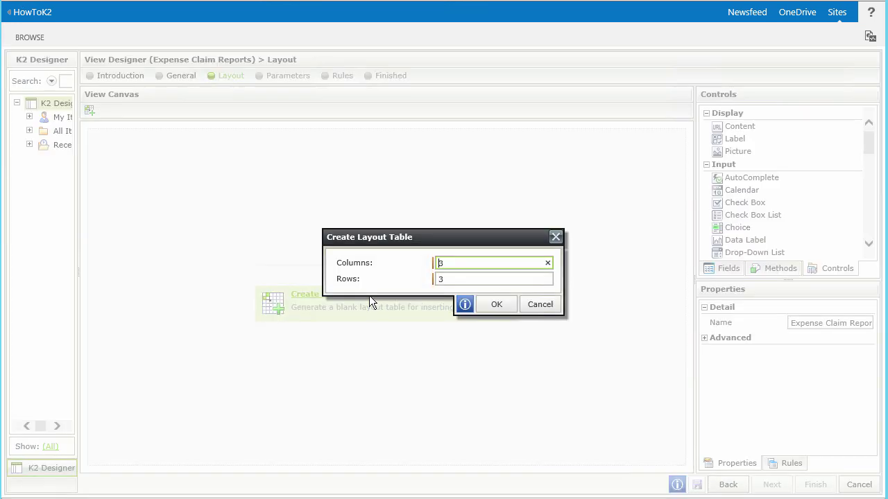
pyautogui.moveTo(451, 263); pyautogui.dragTo(422, 260)
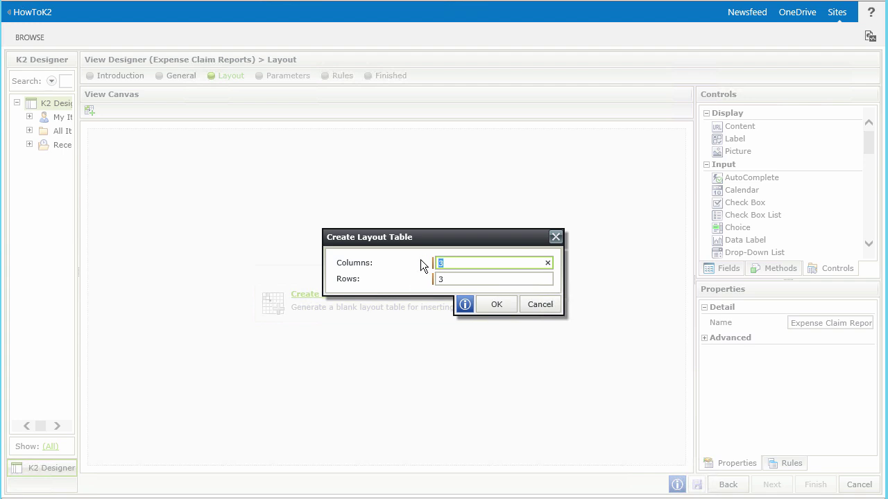
pyautogui.doubleClick(446, 280)
pyautogui.write('2')
pyautogui.click(487, 306)
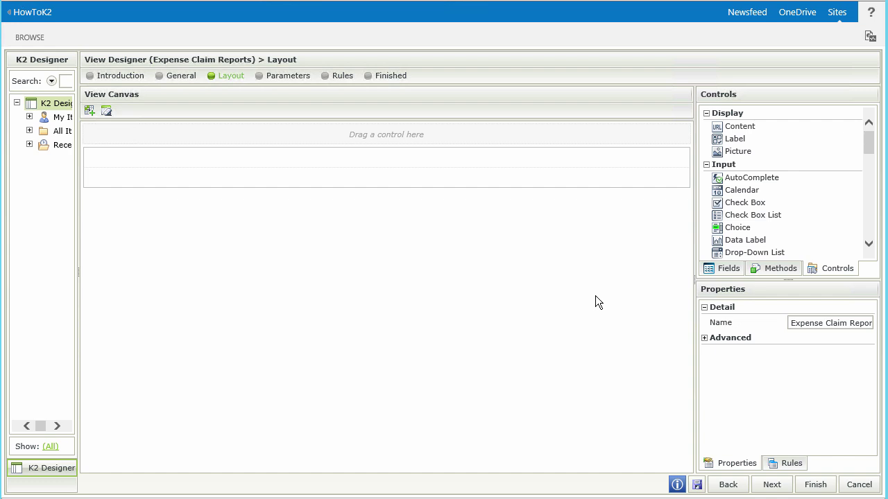
# - Place a Workflow Duration Chart control in each of the two layout table rows
pyautogui.moveTo(870, 150); pyautogui.dragTo(880, 237)
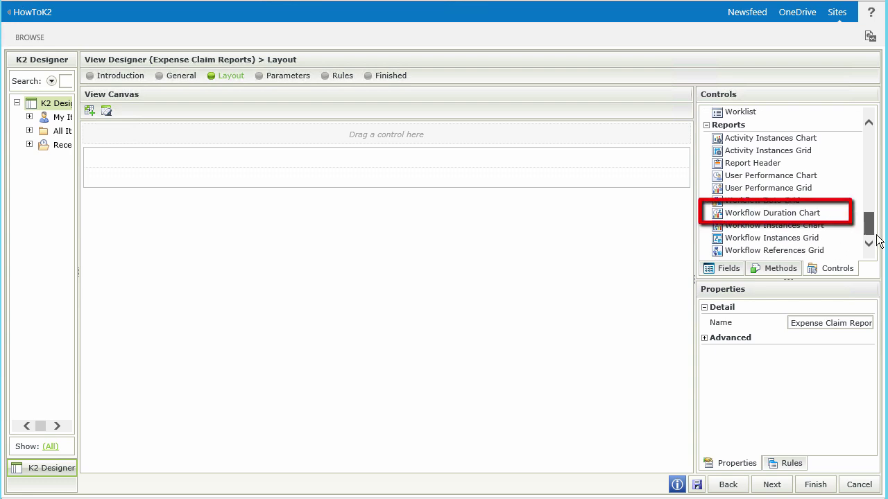
pyautogui.moveTo(782, 222); pyautogui.dragTo(363, 153)
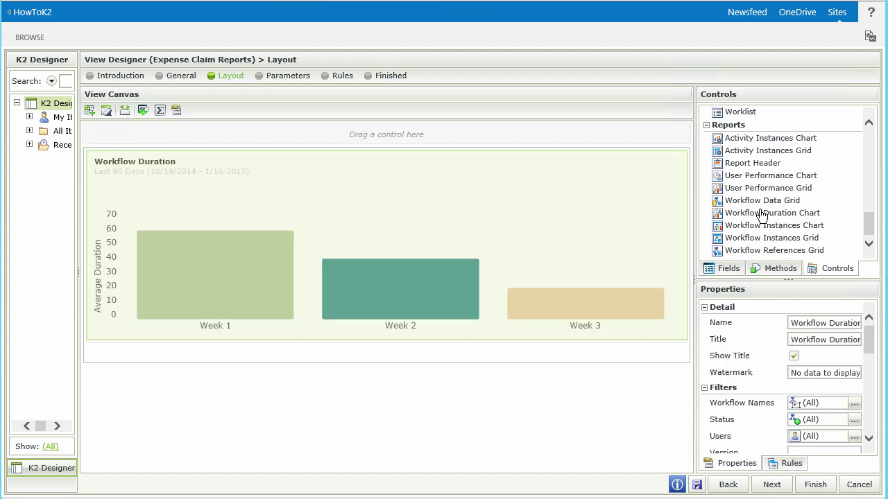
pyautogui.moveTo(772, 213); pyautogui.dragTo(351, 354)
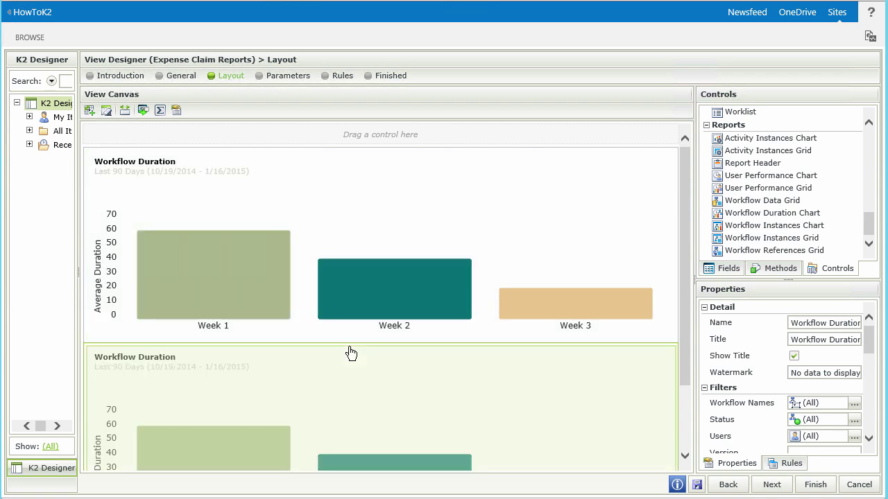
# - Name the chart in the first row "Chart Instances" and set its title to "Number of Claims Submitted"
pyautogui.click(372, 272)
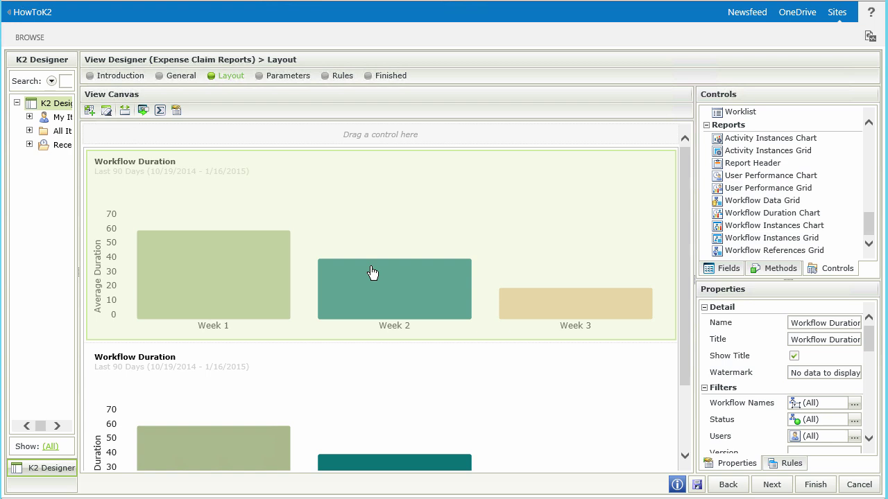
pyautogui.doubleClick(798, 323)
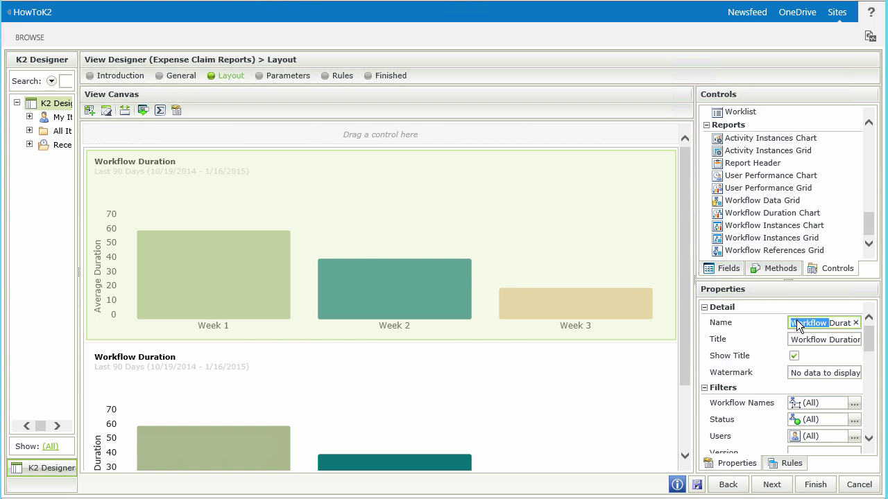
pyautogui.press('BackSpace')
pyautogui.hotkey('ctrl', 'a')
pyautogui.press('BackSpace')
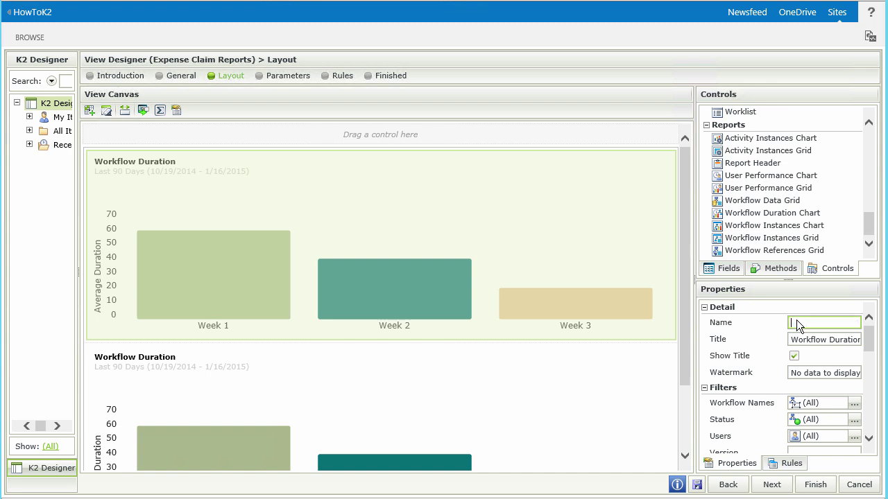
pyautogui.write('Chart Instances')
pyautogui.click(825, 340)
pyautogui.hotkey('ctrl', 'a')
pyautogui.write('Num')
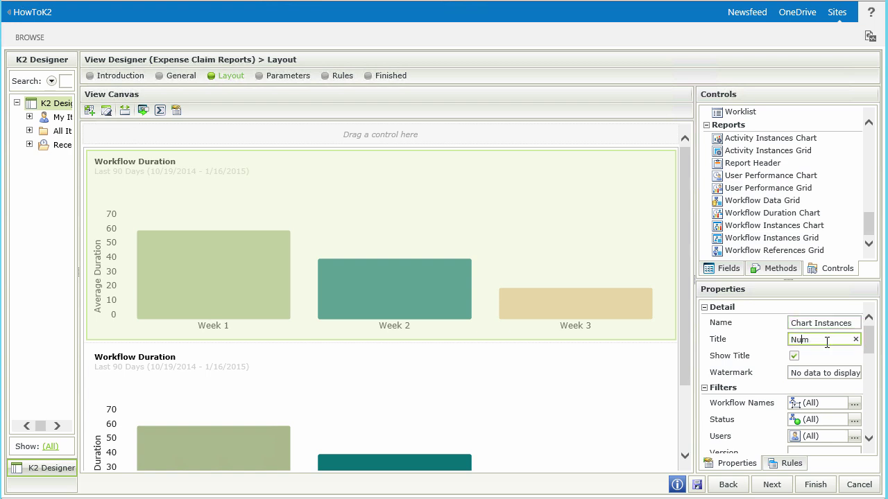
pyautogui.write('ber of Claims Submitted')
# - Filter the Number of Claims Submitted chart to the Expense Claim Workflow under HowToK2 Expense Claim
pyautogui.click(867, 355)
pyautogui.scroll(-2, 866, 438)
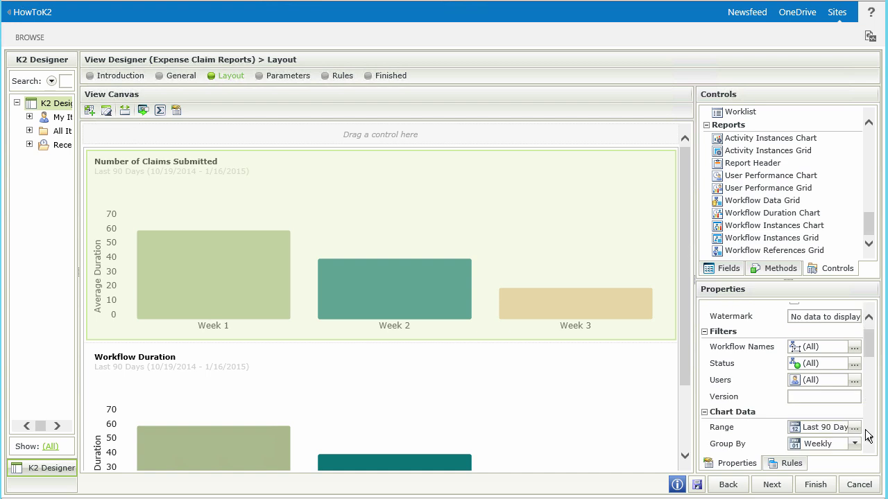
pyautogui.click(854, 348)
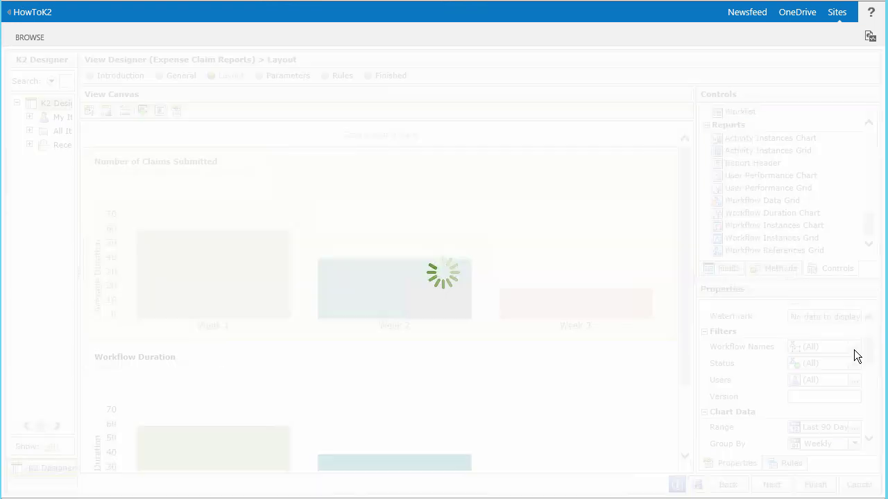
pyautogui.click(291, 193)
pyautogui.click(289, 248)
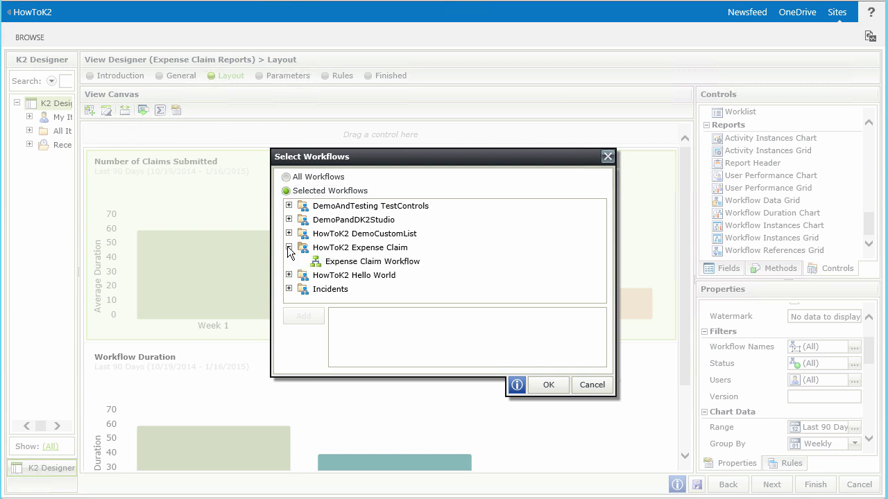
pyautogui.click(337, 263)
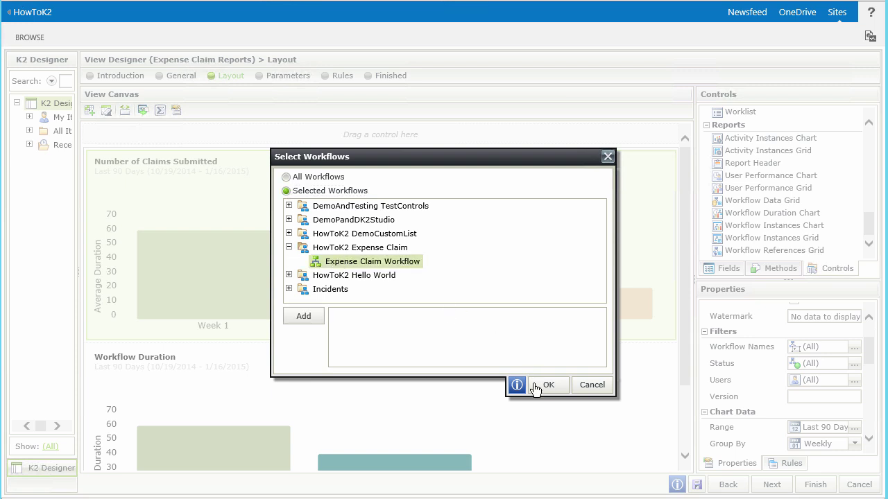
pyautogui.click(292, 317)
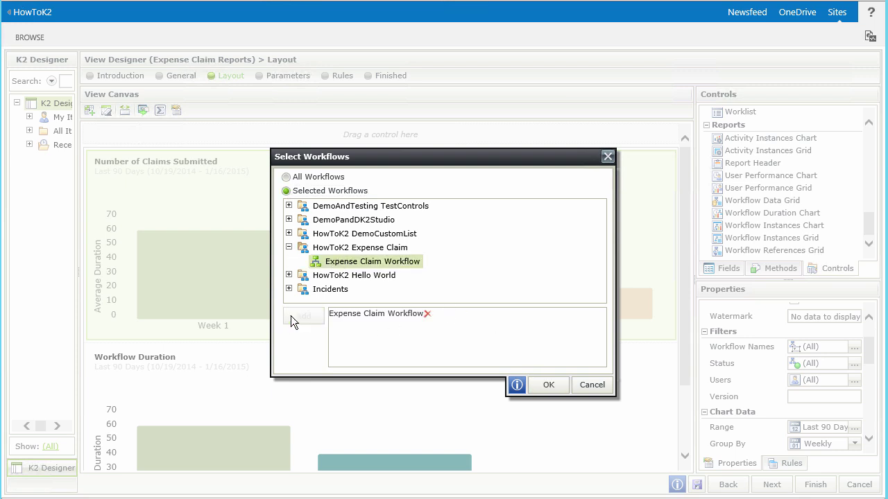
pyautogui.click(550, 385)
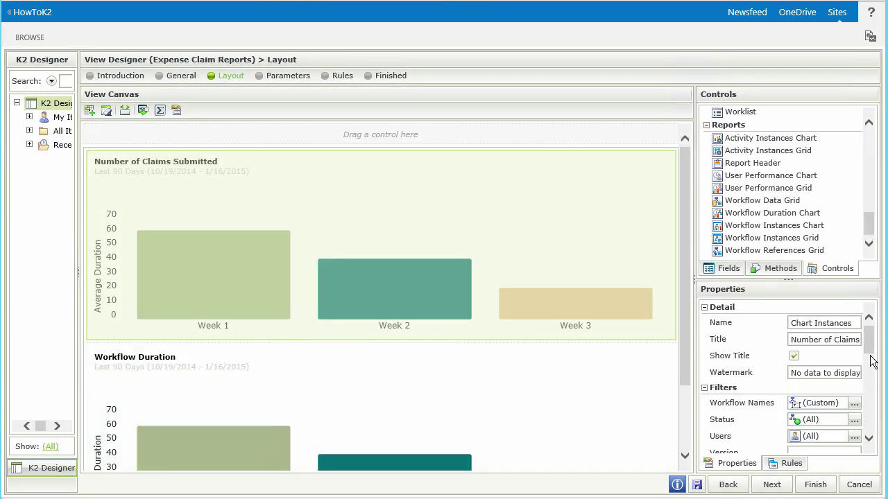
# - Set the date range of the Number of Claims Submitted chart to the predefined Last 60 Days
pyautogui.scroll(-4, 866, 430)
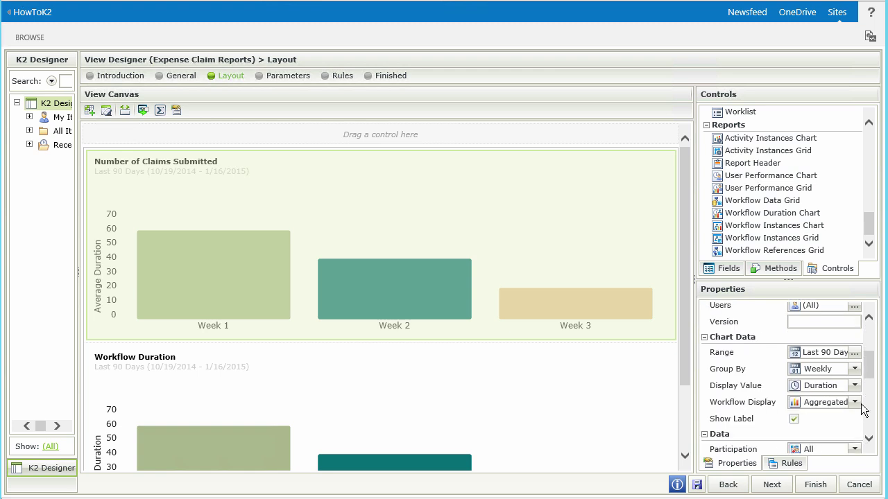
pyautogui.click(853, 353)
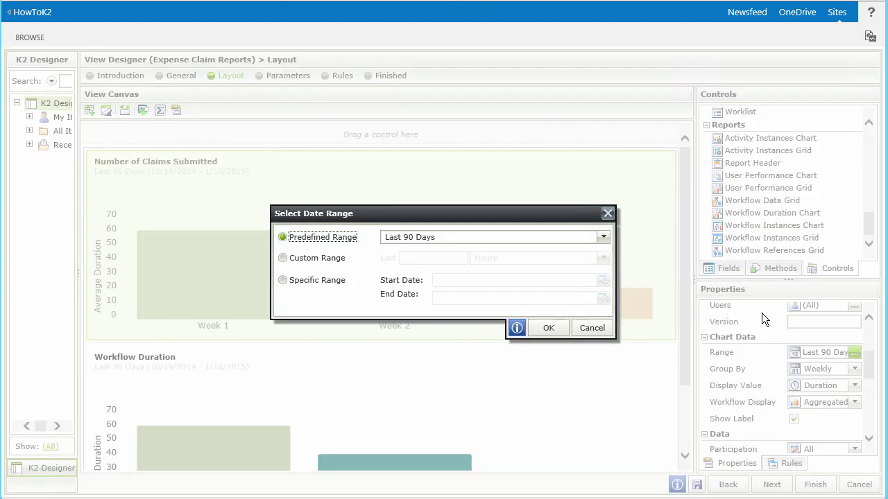
pyautogui.click(602, 237)
pyautogui.click(414, 336)
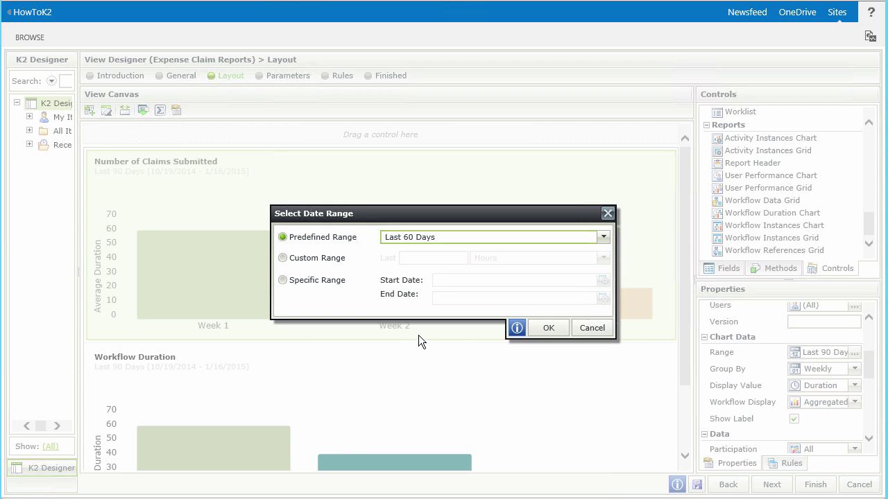
pyautogui.click(553, 328)
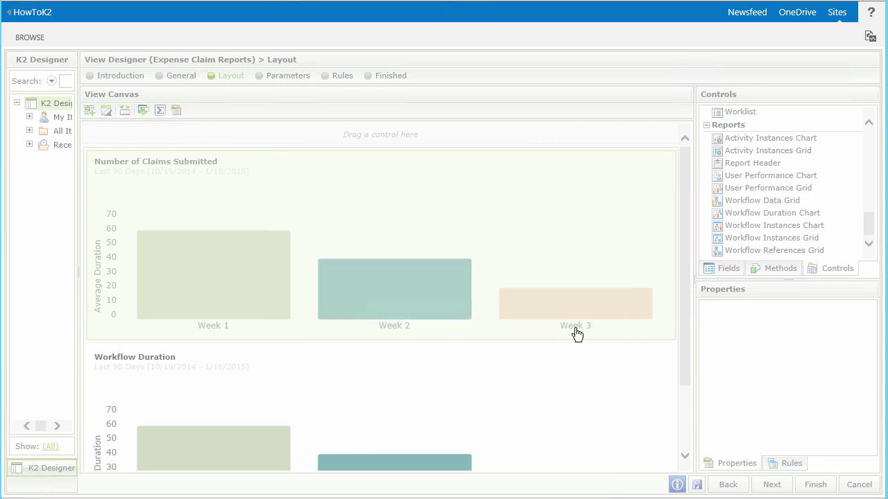
# - Set the display value of the Number of Claims Submitted chart to Instance Count
pyautogui.click(869, 440)
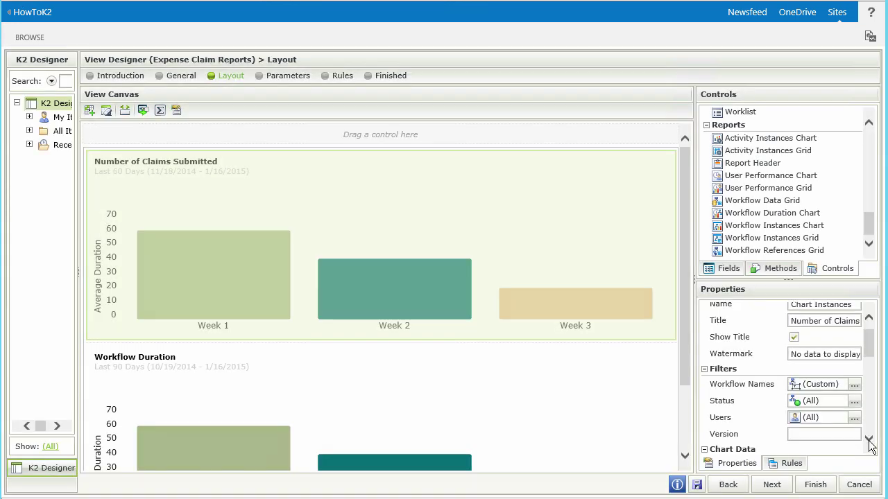
pyautogui.click(869, 440)
pyautogui.click(869, 440)
pyautogui.click(868, 439)
pyautogui.click(869, 439)
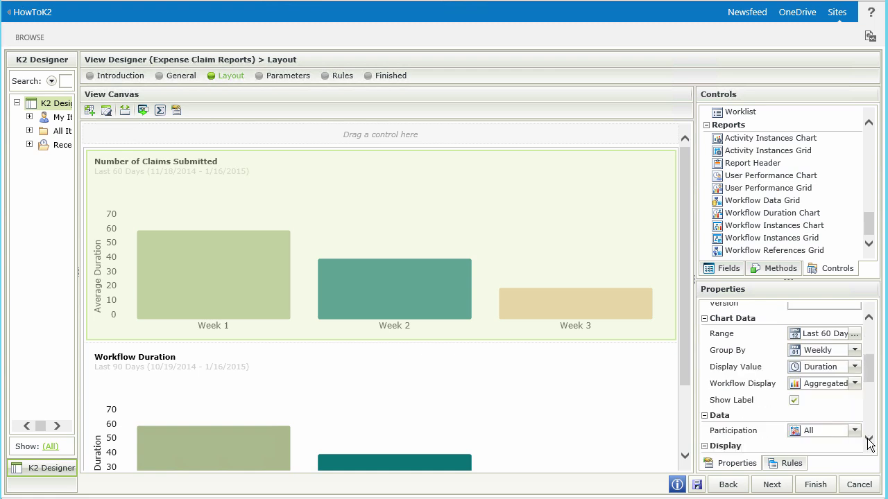
pyautogui.click(854, 369)
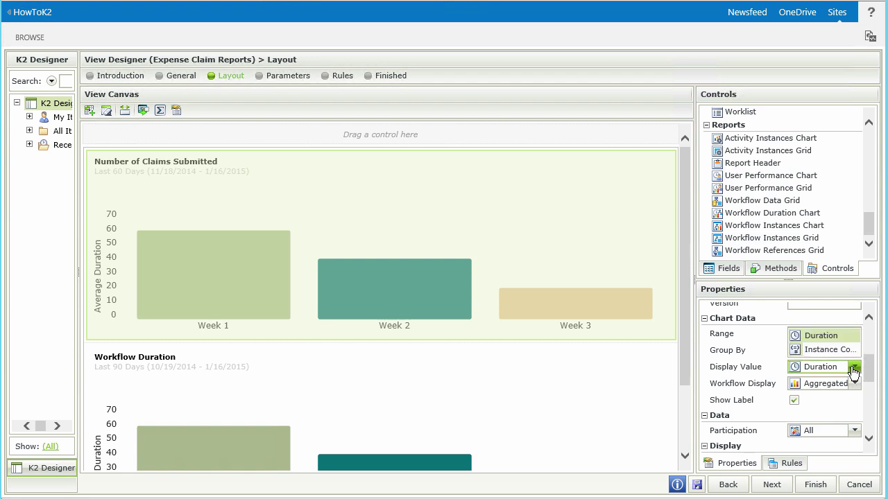
pyautogui.click(839, 351)
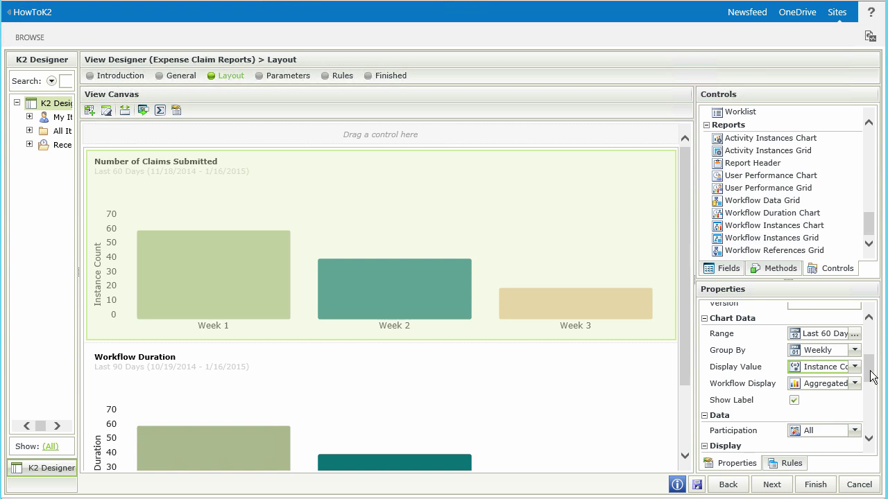
# - Name the chart in the second row "Chart Duration" and set its title to "Average Duration"
pyautogui.click(505, 393)
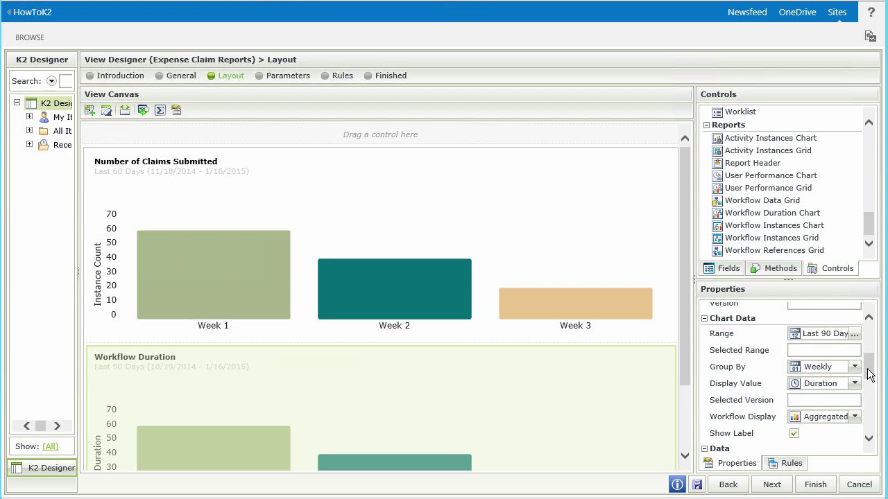
pyautogui.moveTo(870, 375); pyautogui.dragTo(870, 344)
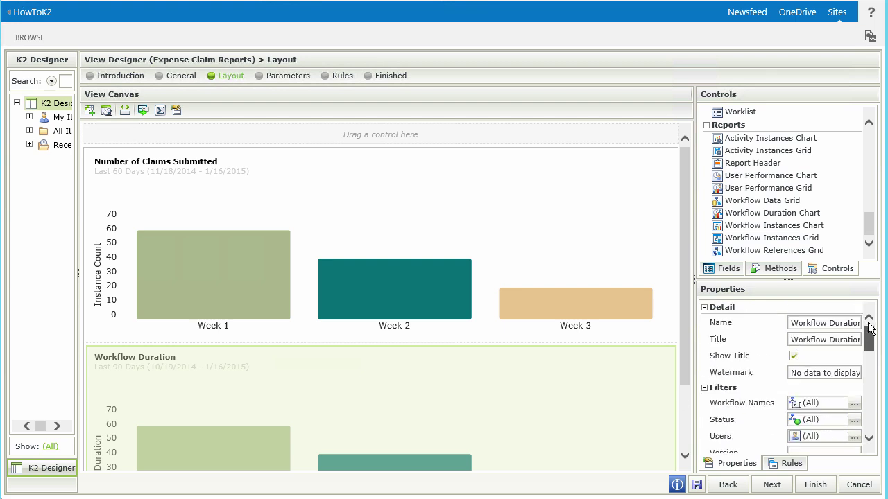
pyautogui.click(797, 323)
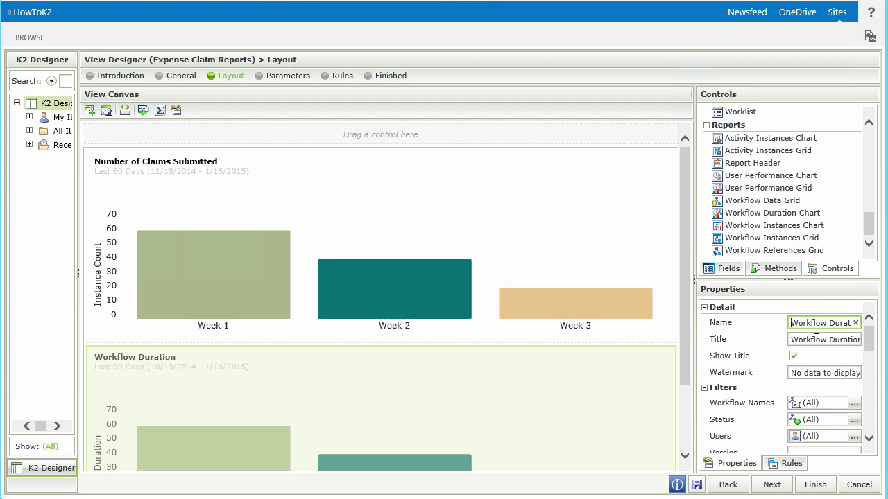
pyautogui.hotkey('ctrl', 'a')
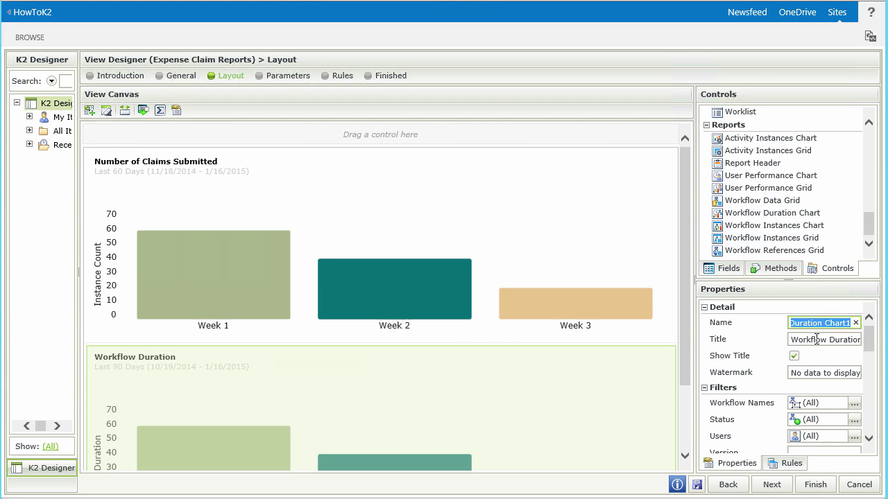
pyautogui.write('Char')
pyautogui.write('t Duration')
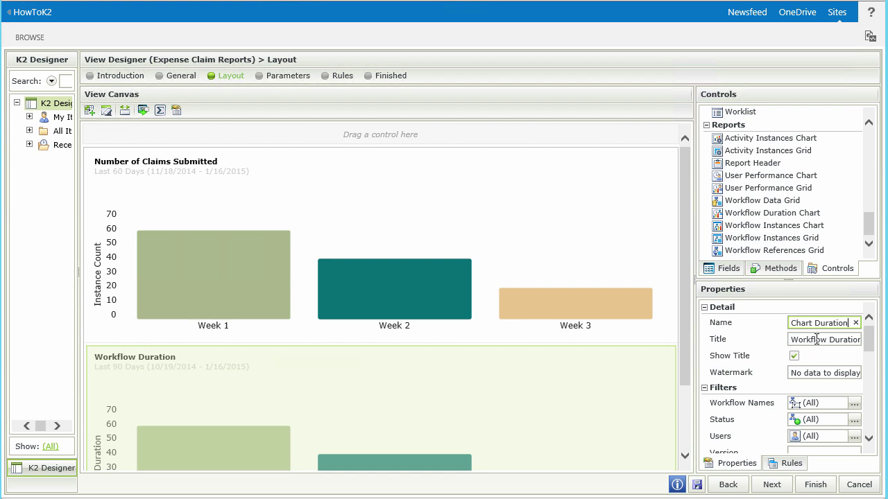
pyautogui.click(815, 339)
pyautogui.hotkey('ctrl', 'a')
pyautogui.write('Average ')
pyautogui.write('Duration')
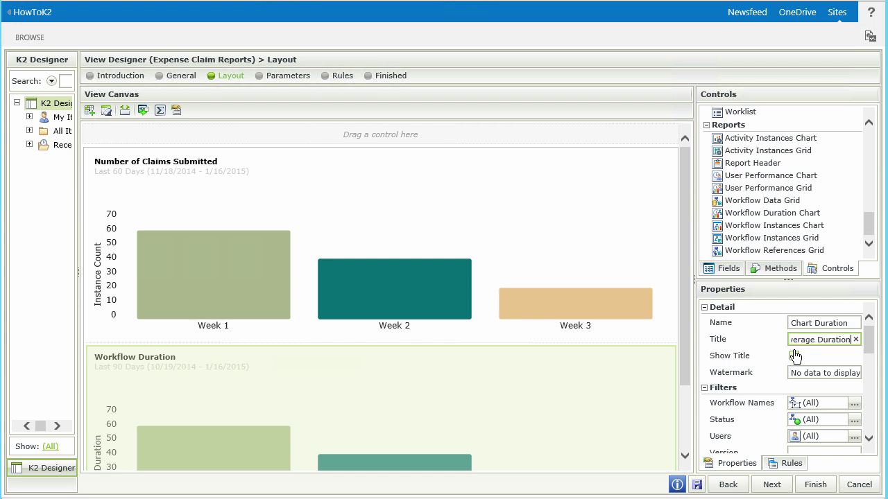
# - Filter the Average Duration chart to the Expense Claim Workflow under HowToK2 Expense Claim
pyautogui.click(853, 404)
pyautogui.click(853, 406)
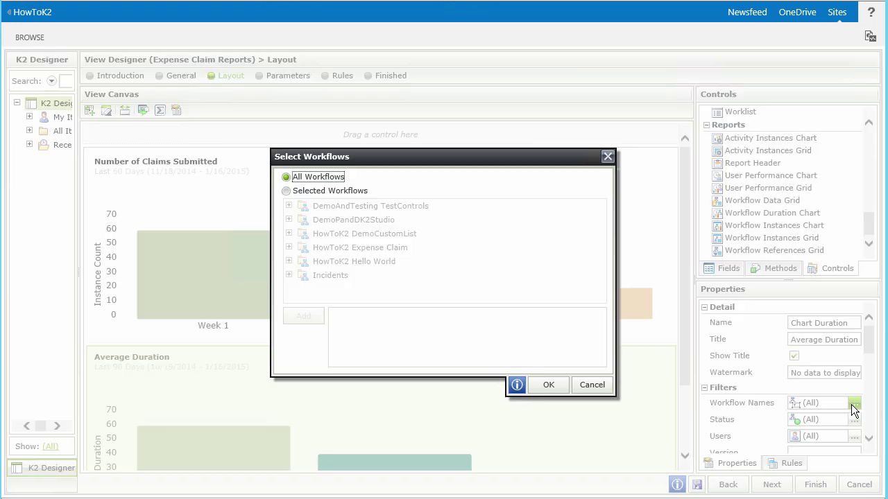
pyautogui.click(286, 191)
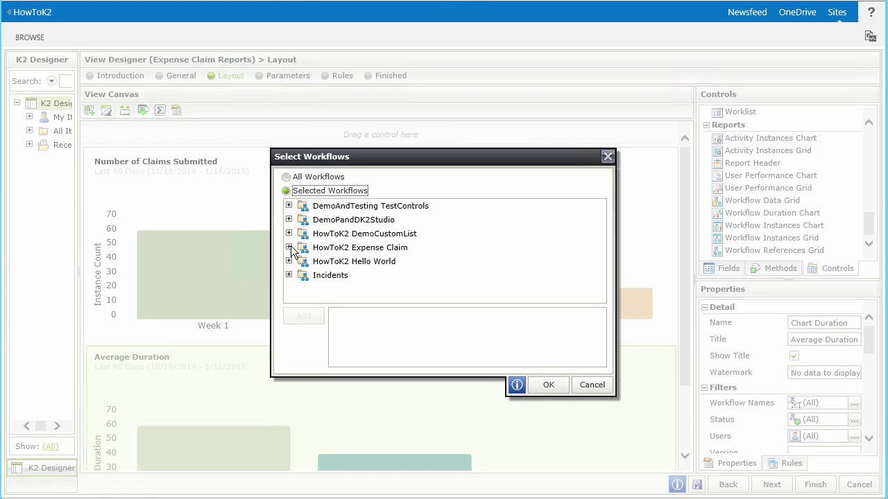
pyautogui.click(289, 247)
pyautogui.click(347, 261)
pyautogui.click(306, 317)
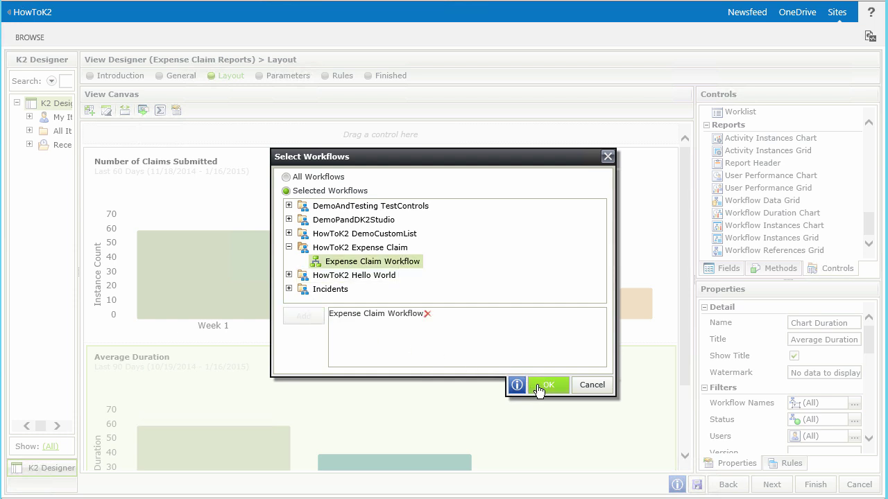
pyautogui.click(541, 385)
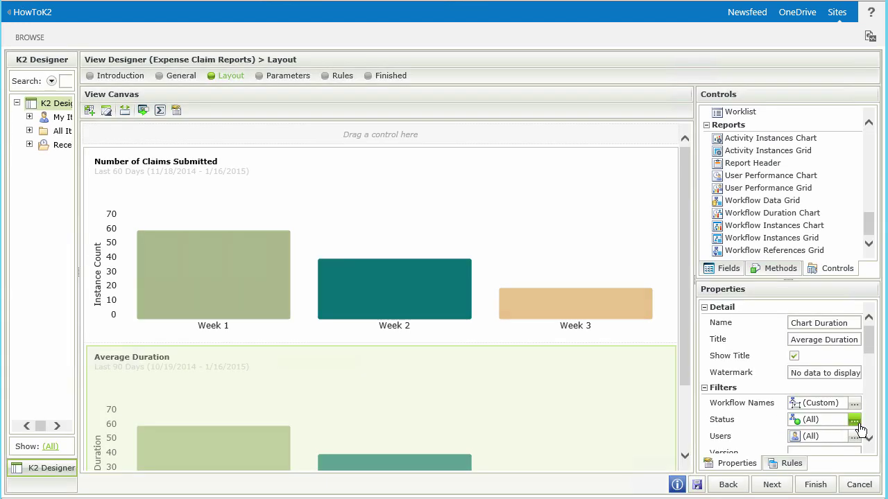
# - Set the date range of the Average Duration chart to the predefined Last 60 Days
pyautogui.click(869, 440)
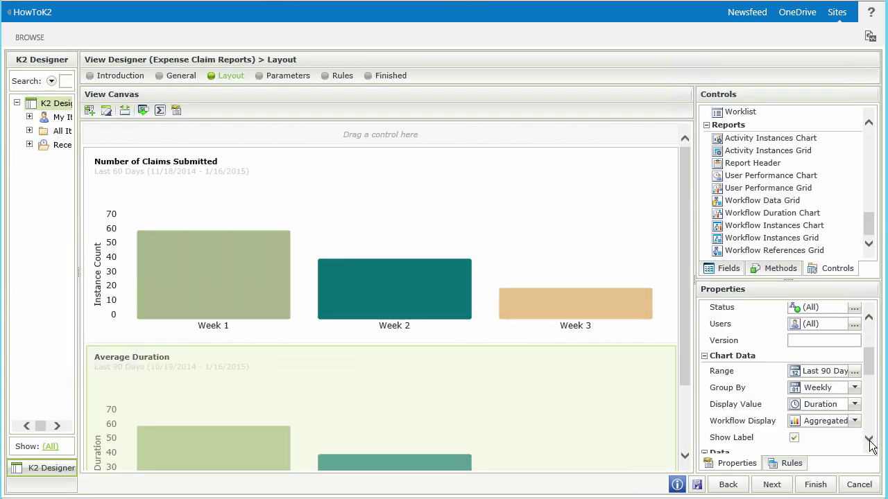
pyautogui.click(855, 372)
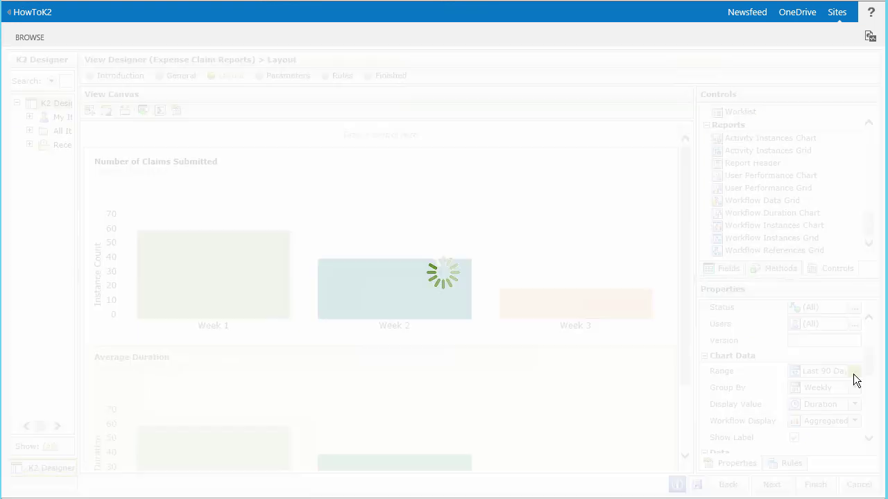
pyautogui.click(603, 239)
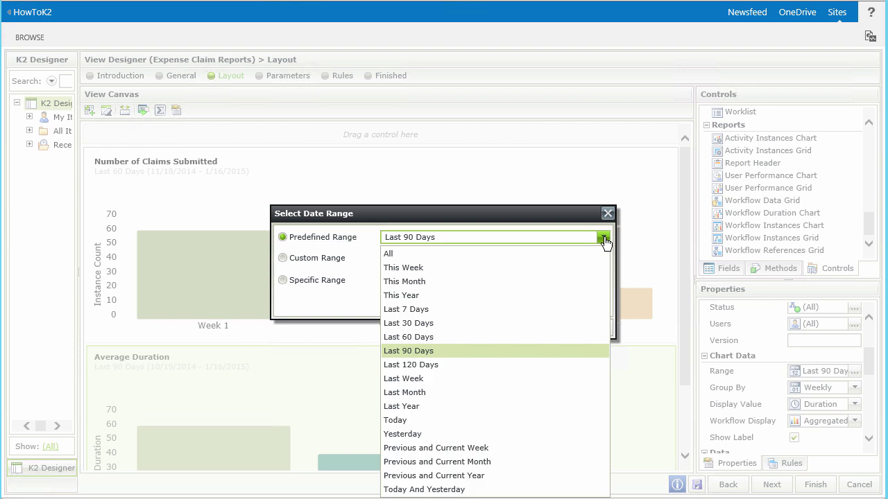
pyautogui.click(479, 291)
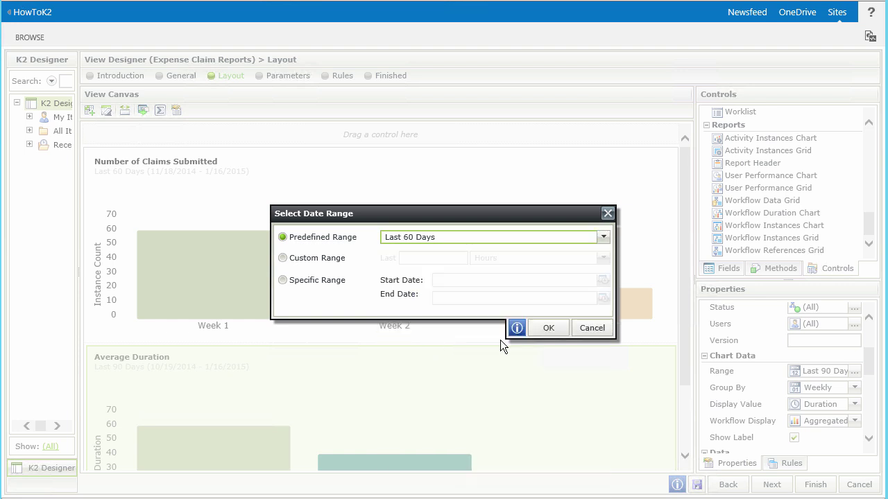
pyautogui.click(545, 329)
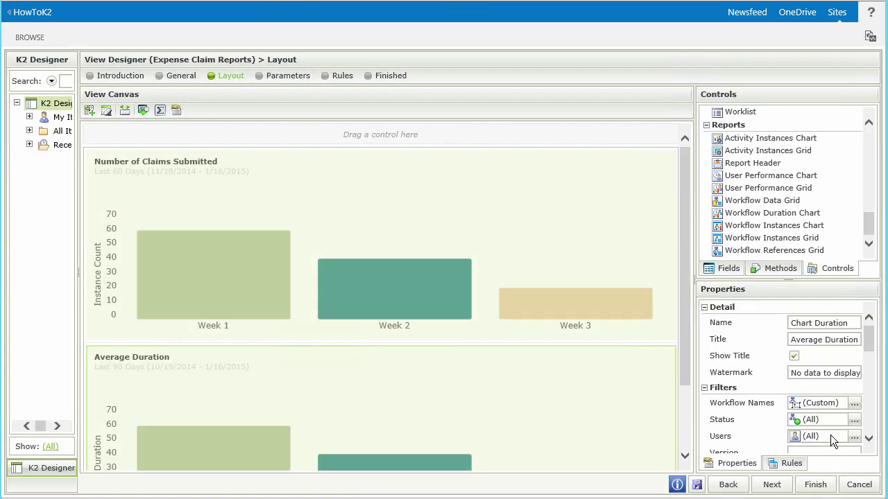
pyautogui.click(869, 444)
pyautogui.click(869, 444)
pyautogui.click(869, 444)
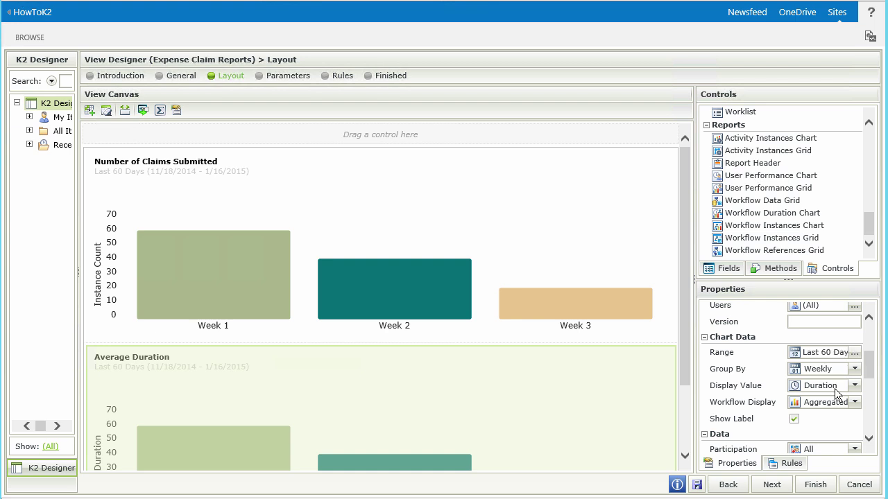
# - Edit the view's Initialize rule so the Chart Instances and Chart Duration Run Chart methods execute in a batch, and finish the view
pyautogui.click(340, 78)
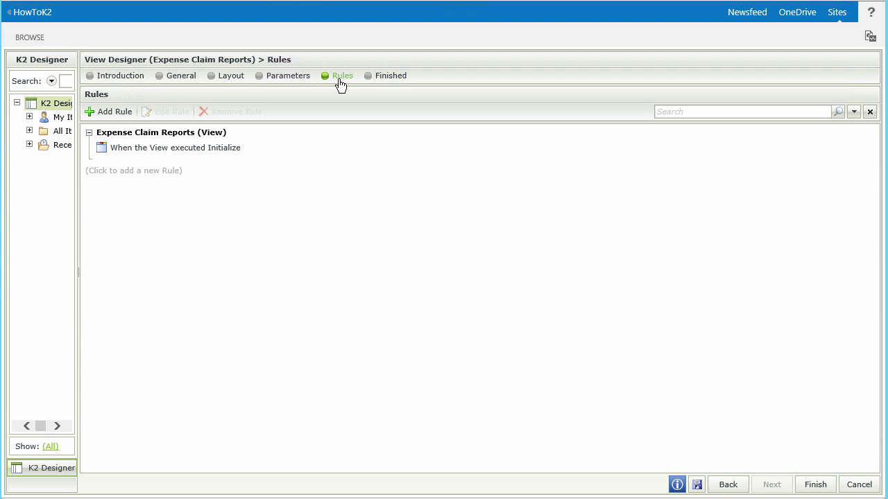
pyautogui.click(225, 149)
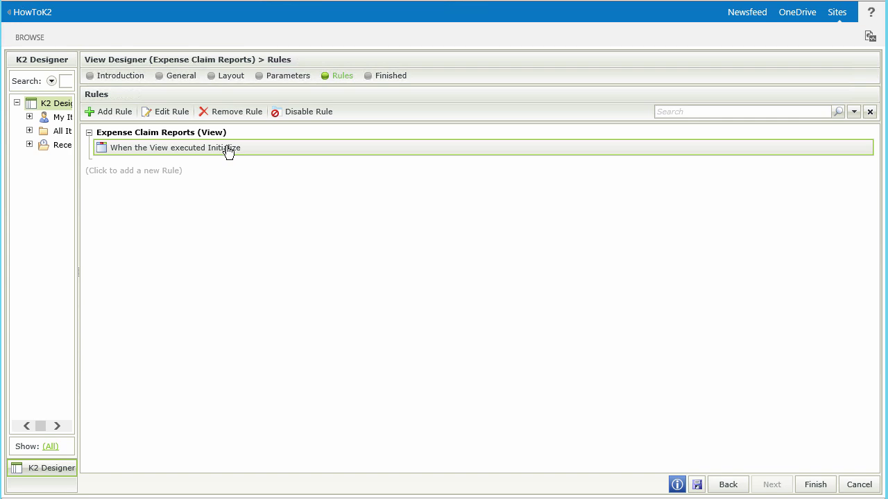
pyautogui.click(165, 112)
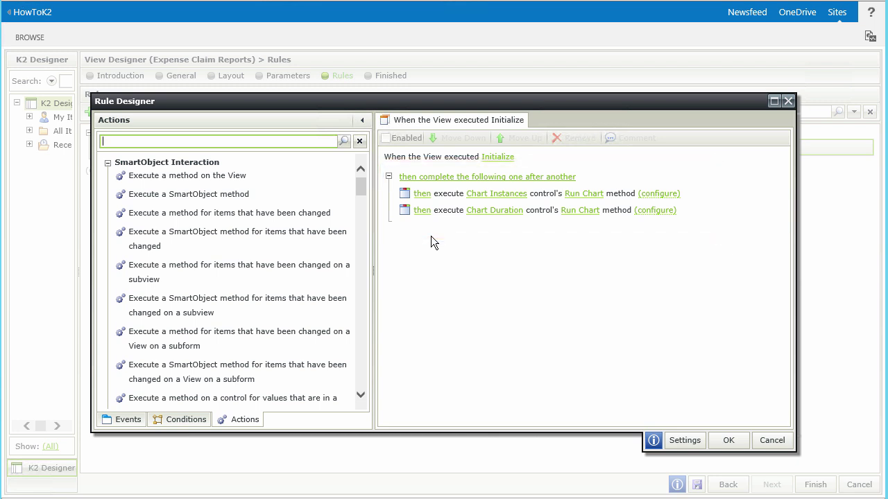
pyautogui.click(423, 196)
pyautogui.click(461, 198)
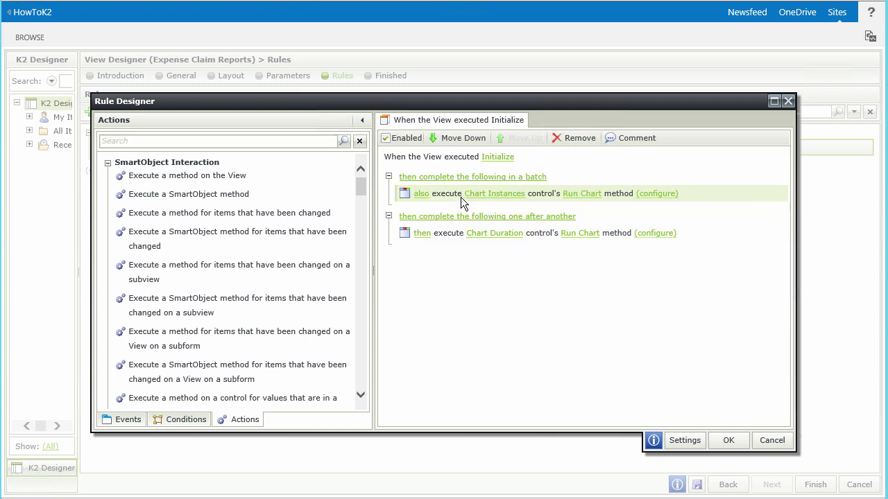
pyautogui.click(419, 236)
pyautogui.click(456, 240)
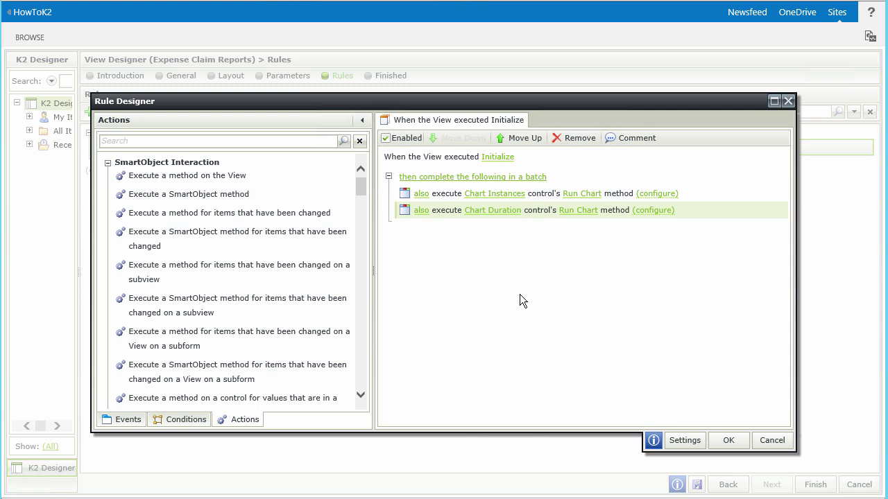
pyautogui.click(726, 444)
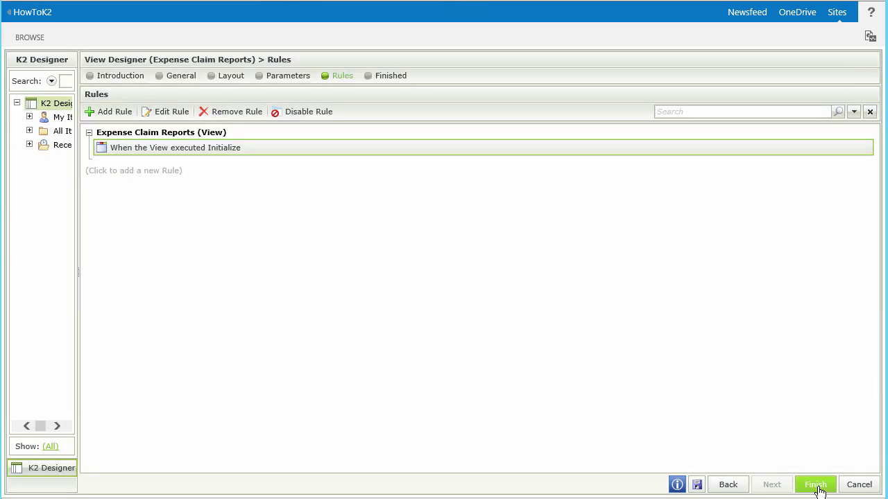
pyautogui.click(817, 485)
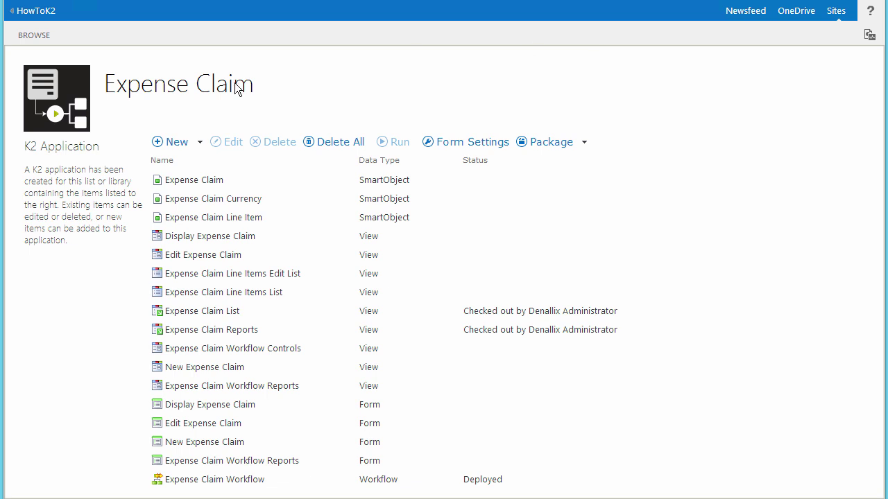
# - Create a new form named "Expense Claim Dashboard" with the description "Dashboard view of Expense Claims" and proceed to its layout
pyautogui.click(177, 142)
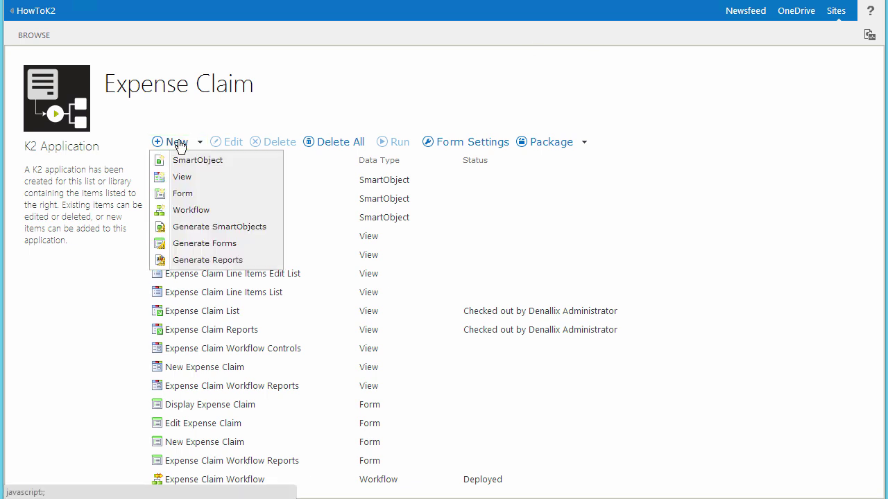
pyautogui.click(214, 195)
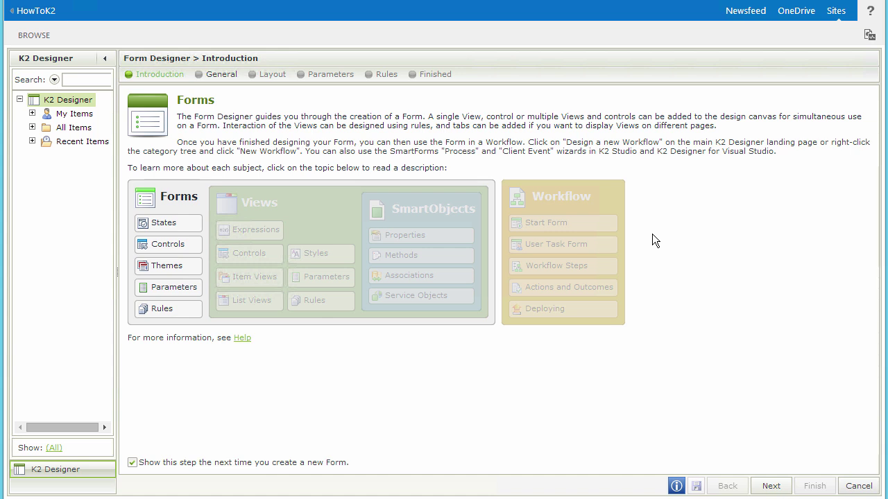
pyautogui.click(226, 76)
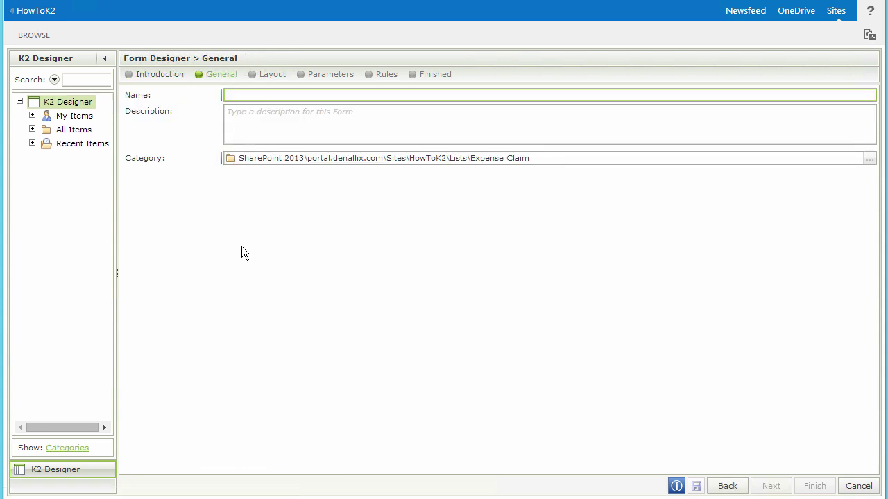
pyautogui.write('Expense Claim Dashboard')
pyautogui.click(262, 131)
pyautogui.write('Dashboar')
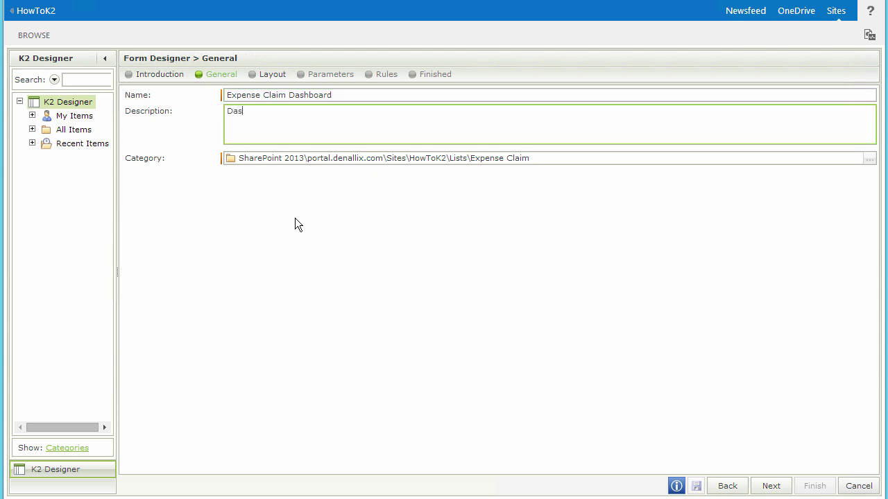
pyautogui.write('d view of Expense Claims')
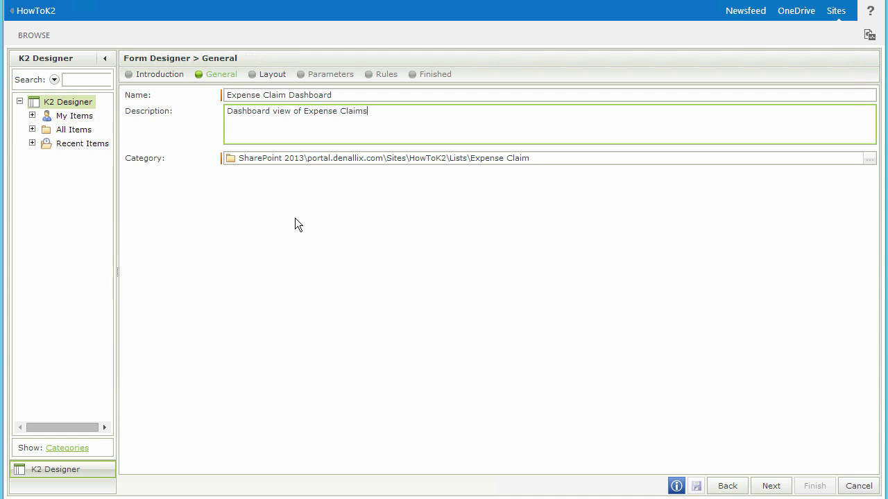
pyautogui.click(770, 486)
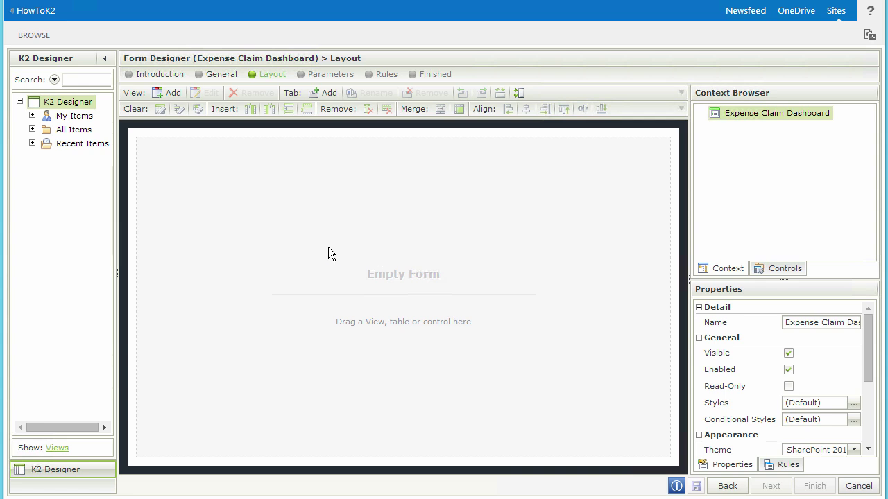
# - Add the Expense Claim Reports view to the empty form and title it "Average Instances and Duration"
pyautogui.click(31, 142)
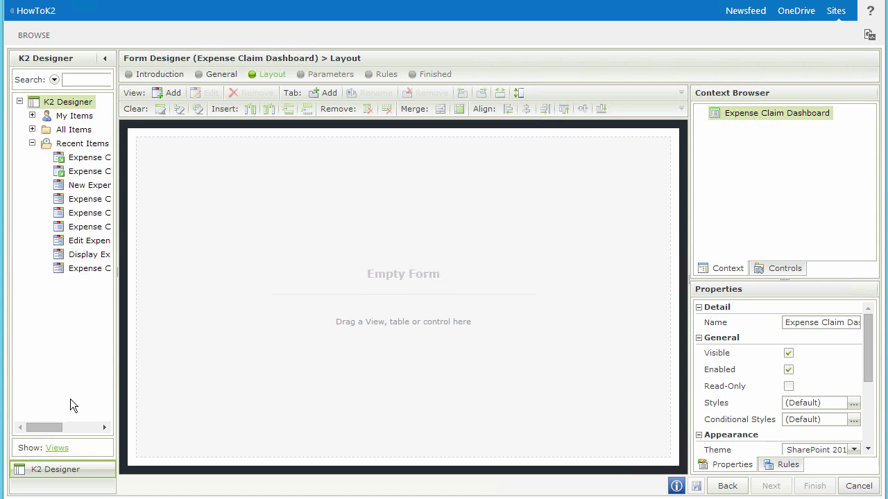
pyautogui.moveTo(55, 430); pyautogui.dragTo(72, 431)
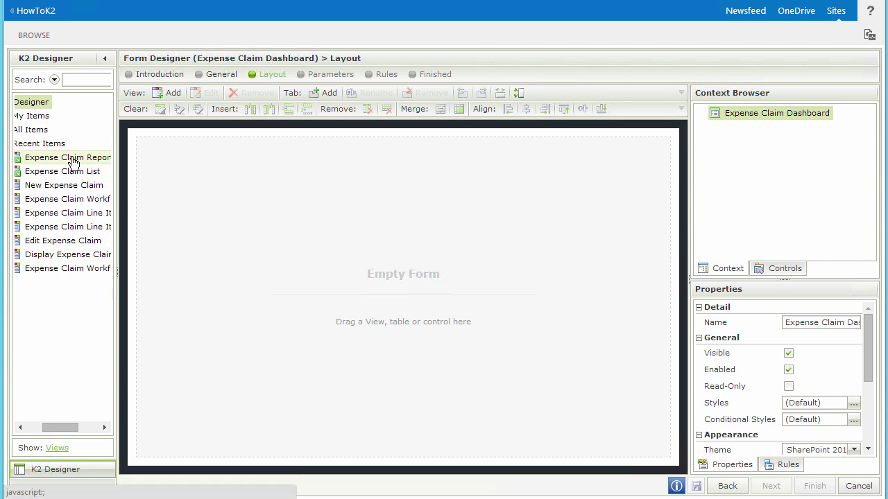
pyautogui.moveTo(72, 162); pyautogui.dragTo(228, 213)
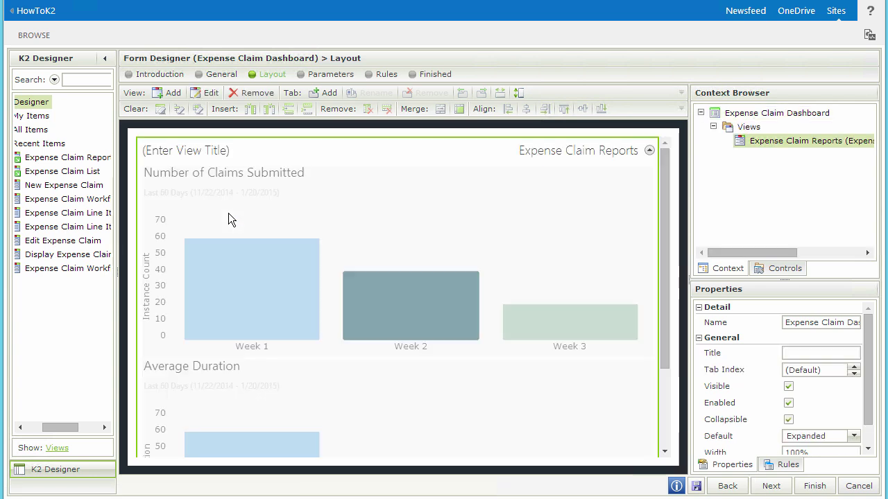
pyautogui.click(213, 150)
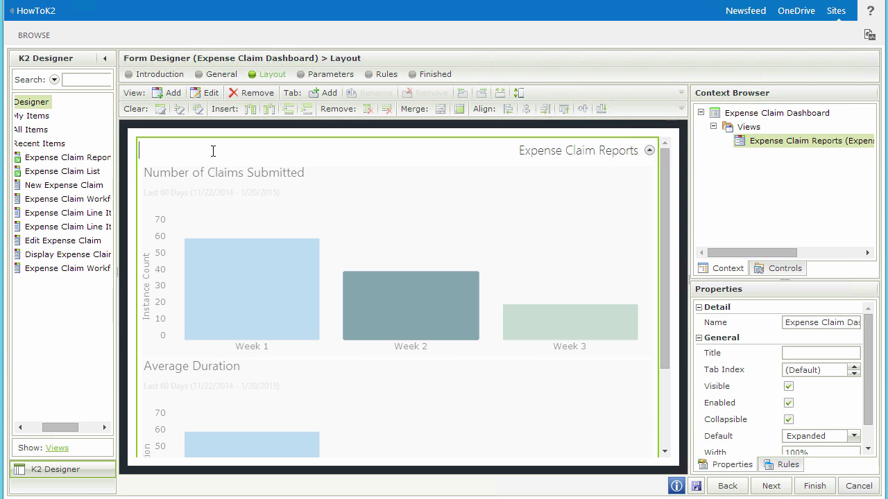
pyautogui.write('Average Instances and Duration')
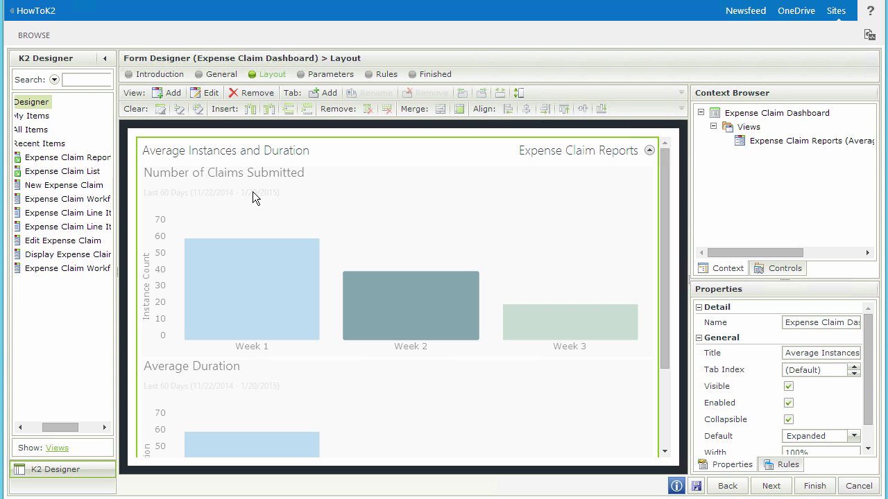
# - Place the Expense Claim List view twice, side by side, below the Expense Claim Reports view on the form
pyautogui.scroll(-3, 252, 192)
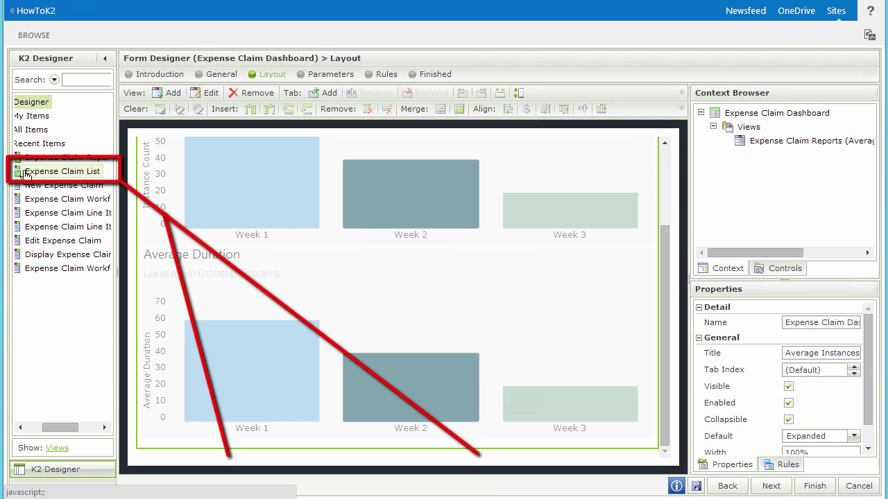
pyautogui.moveTo(23, 174); pyautogui.dragTo(25, 186)
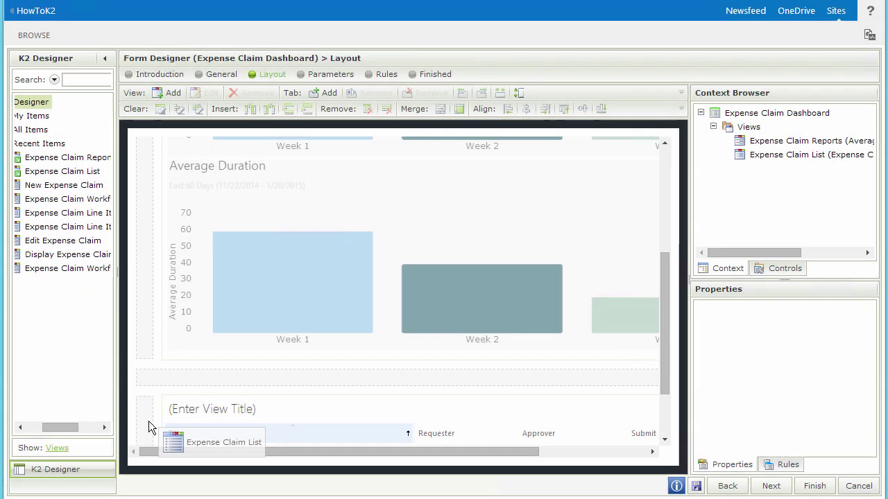
pyautogui.moveTo(148, 421); pyautogui.dragTo(146, 415)
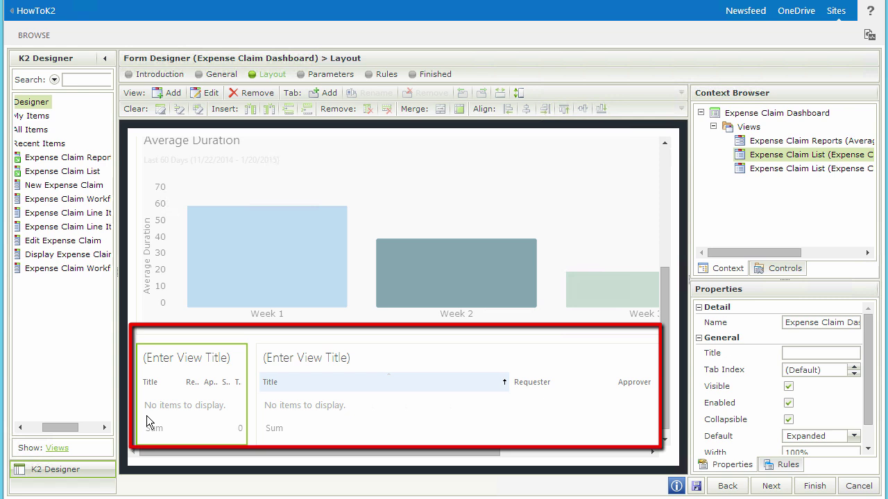
# - Title the left Expense Claim List view "Expense Claims awaiting Approval" and the right one "Expense Claims awaiting Processing"
pyautogui.click(185, 349)
pyautogui.write('Expe')
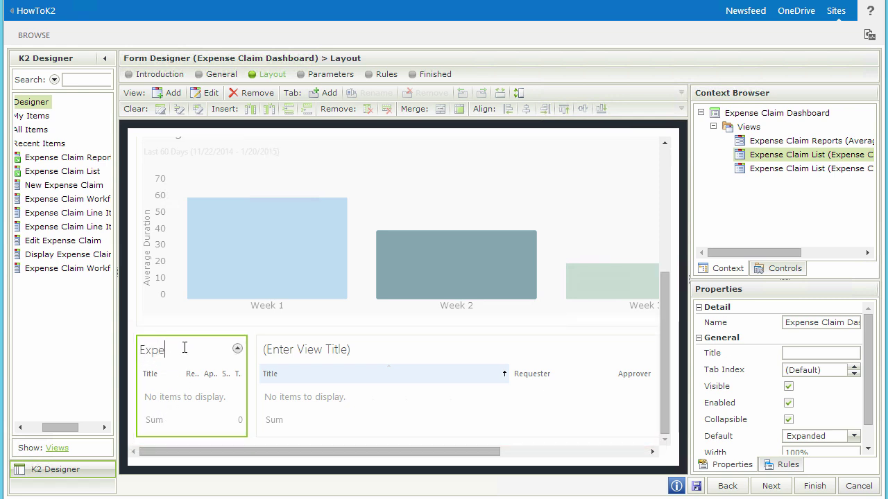
pyautogui.write('nse Claims awaiting ')
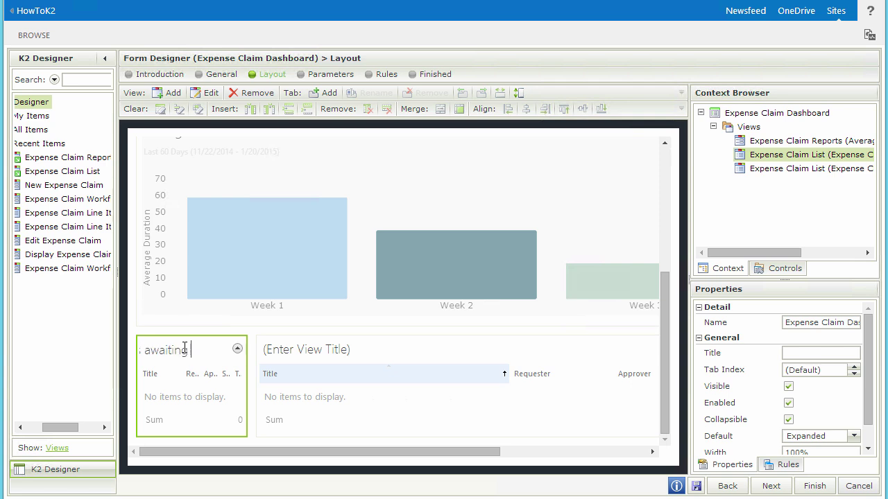
pyautogui.write('Approval')
pyautogui.click(284, 349)
pyautogui.write('Expense Claims a')
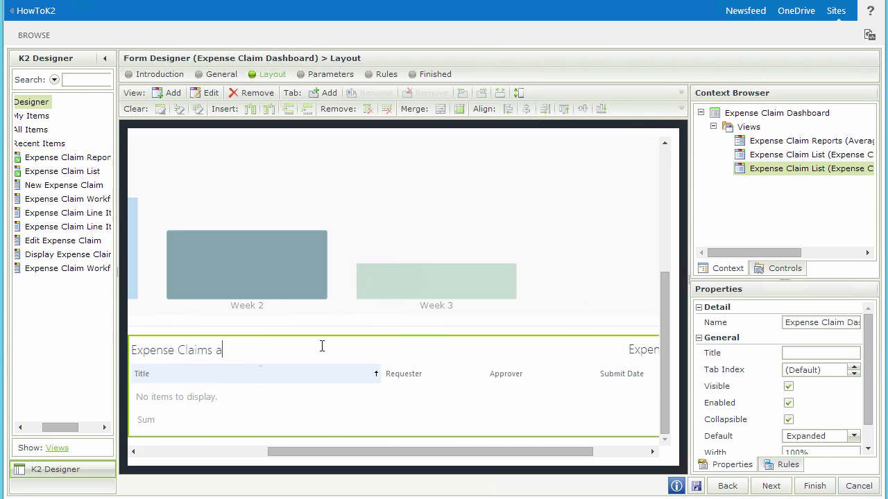
pyautogui.write('waiting Processing')
pyautogui.moveTo(304, 451); pyautogui.dragTo(175, 450)
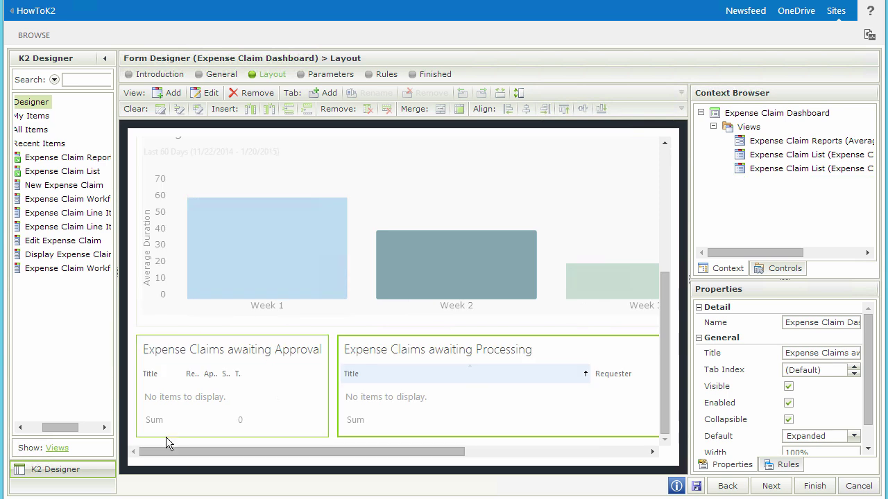
# - Select the Expense Claim Dashboard form itself, collapse the designer's navigation pane, and choose SharePoint 2013 as the form's theme
pyautogui.scroll(3, 166, 437)
pyautogui.scroll(-3, 166, 437)
pyautogui.scroll(3, 166, 437)
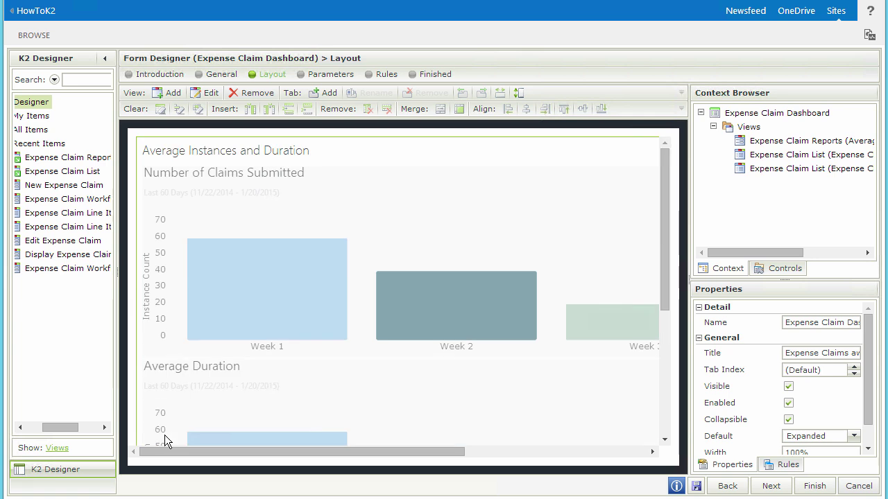
pyautogui.click(132, 288)
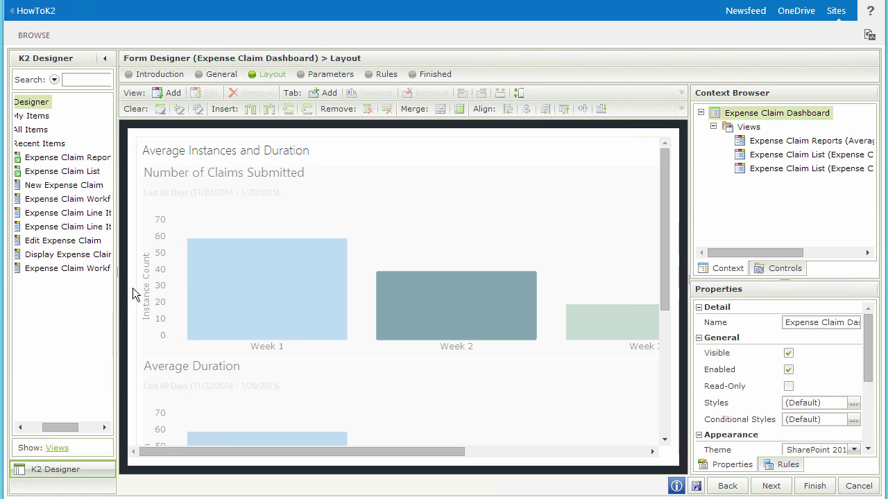
pyautogui.click(104, 59)
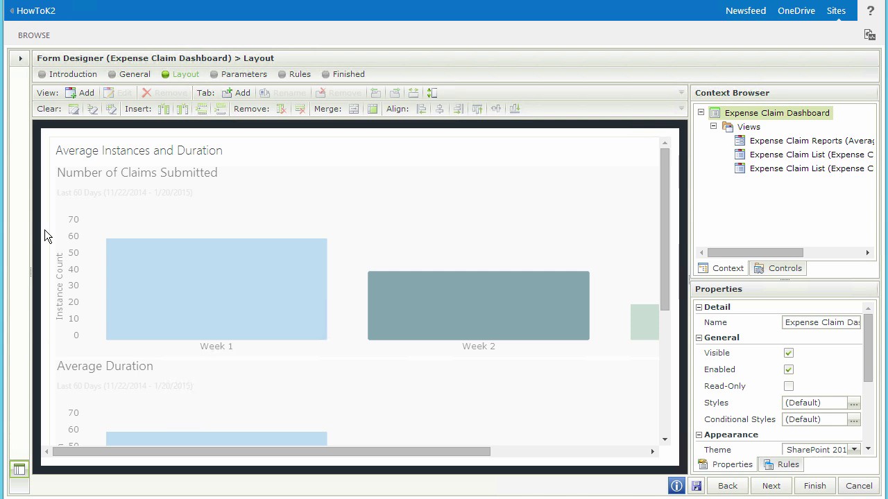
pyautogui.moveTo(867, 356); pyautogui.dragTo(867, 394)
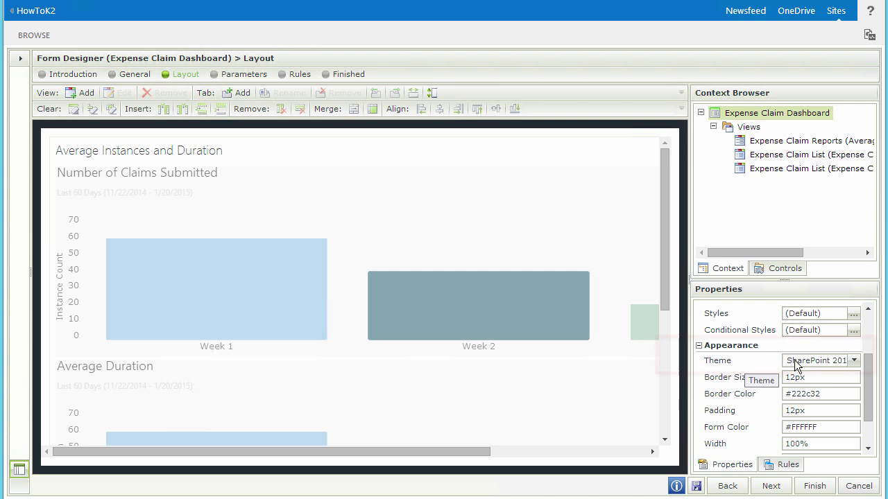
pyautogui.click(854, 365)
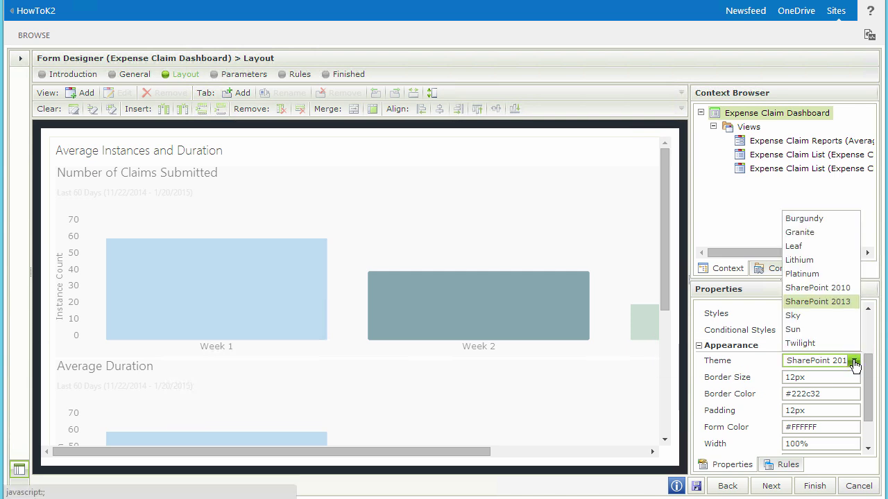
pyautogui.click(840, 301)
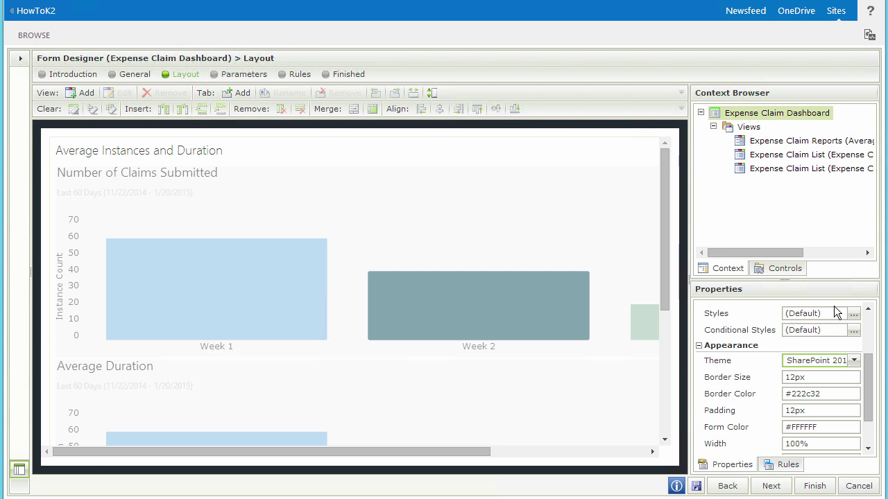
# - Edit the form's "When the Form is Initializing" rule and add two "Execute a View method" actions to it
pyautogui.click(297, 76)
pyautogui.click(129, 150)
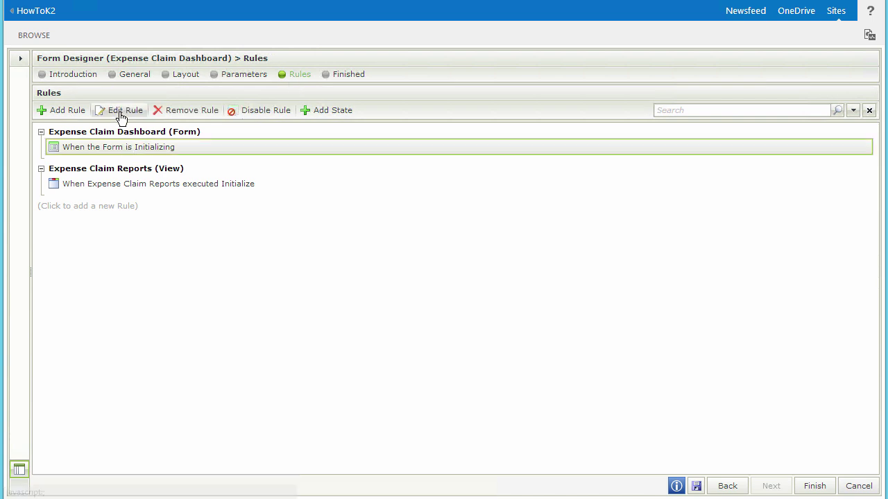
pyautogui.click(119, 112)
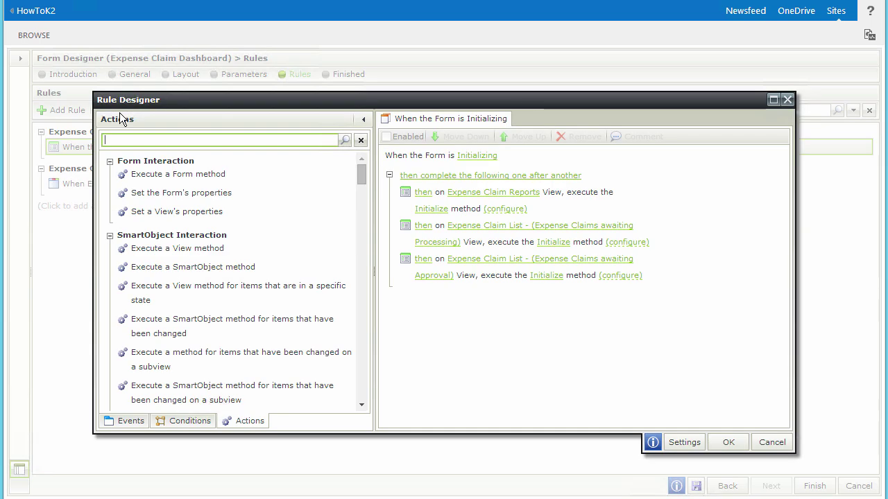
pyautogui.doubleClick(158, 251)
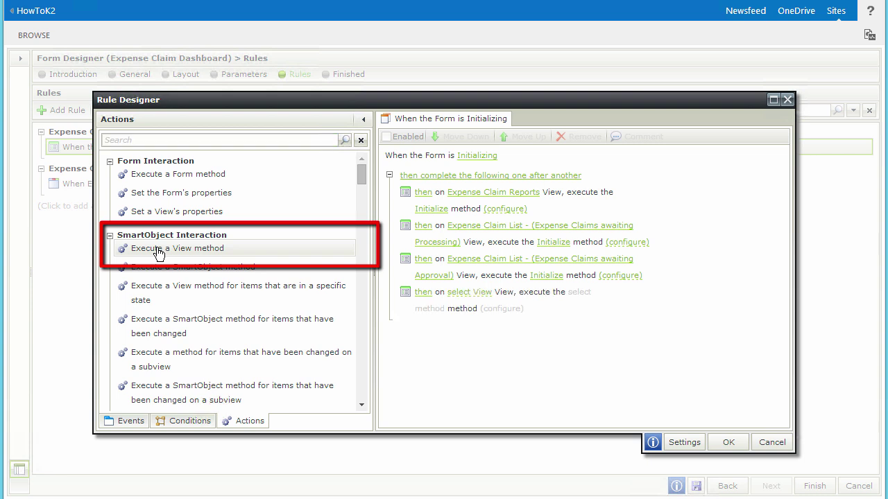
pyautogui.doubleClick(158, 251)
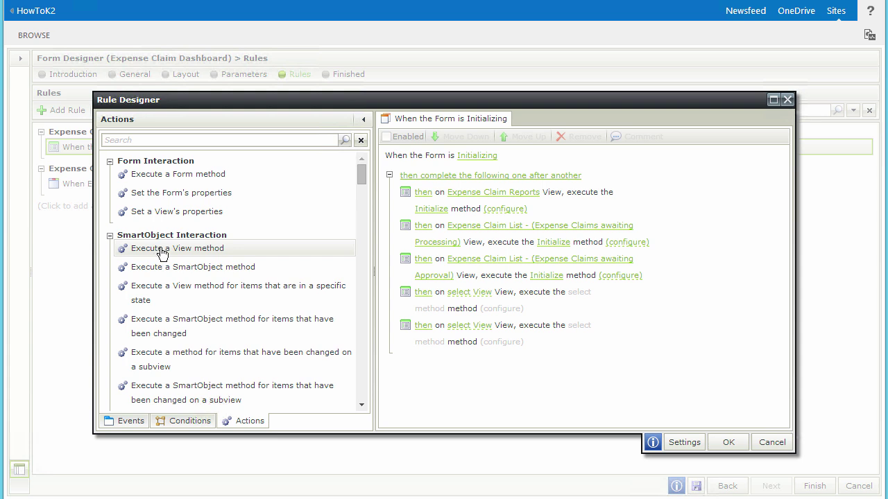
# - Set the first new action to execute Get List Items on the "Expense Claims awaiting Approval" list view
pyautogui.click(468, 294)
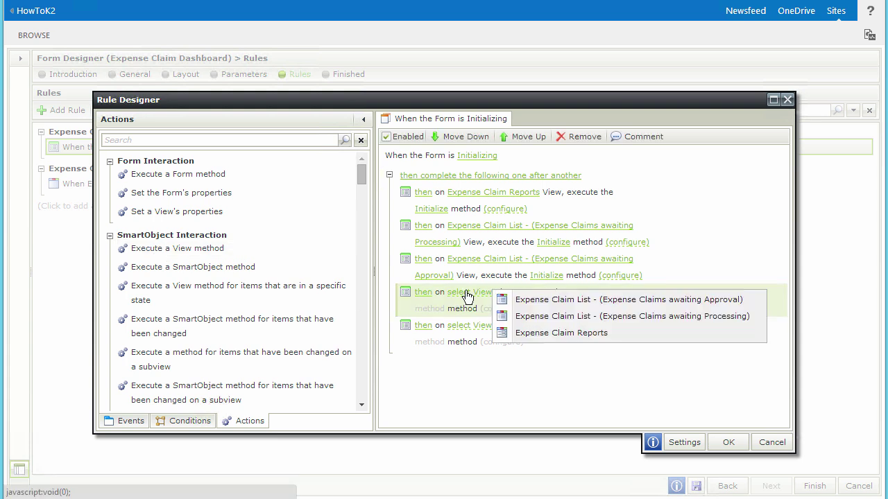
pyautogui.click(585, 300)
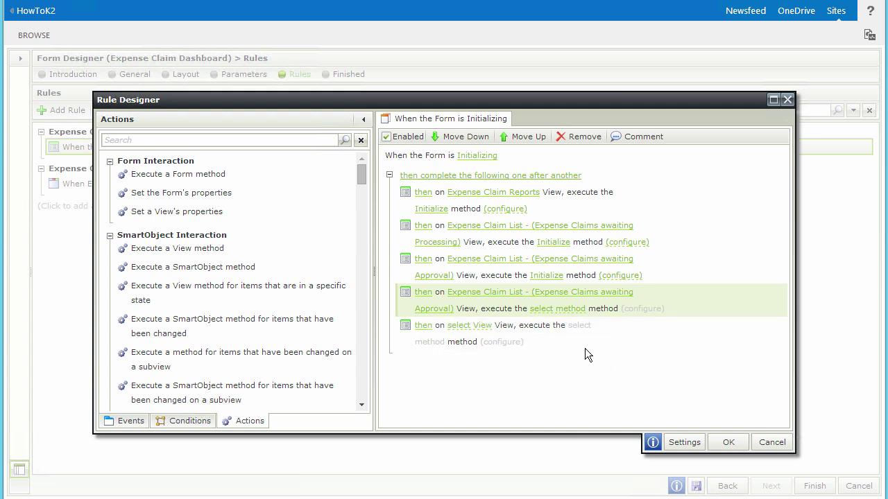
pyautogui.click(563, 309)
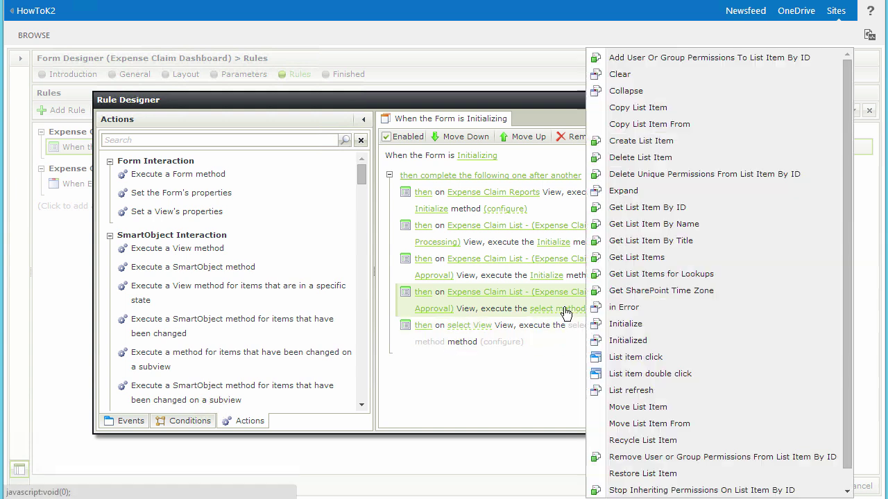
pyautogui.click(623, 257)
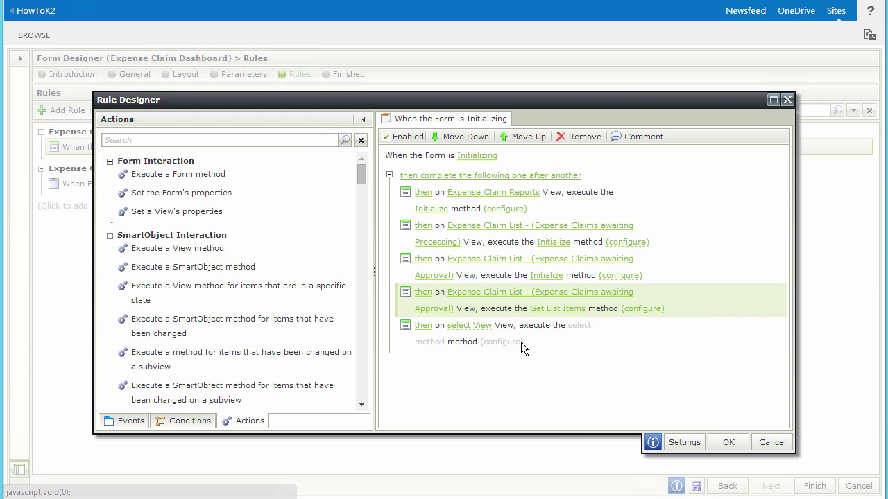
# - Set the second new action to execute Get List Items on the "Expense Claims awaiting Processing" list view
pyautogui.click(478, 326)
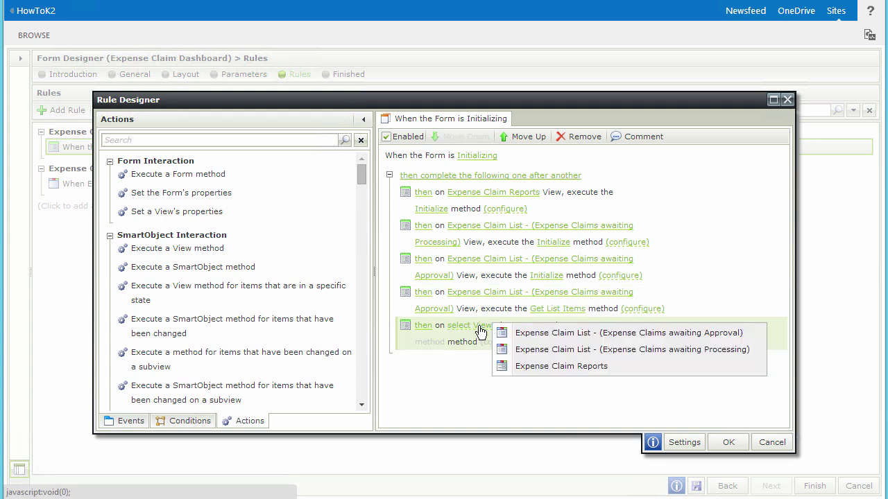
pyautogui.click(552, 350)
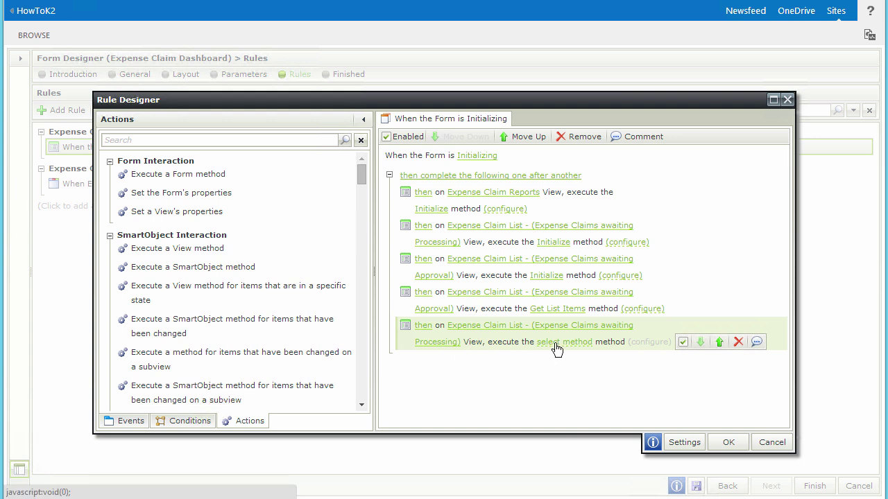
pyautogui.click(556, 347)
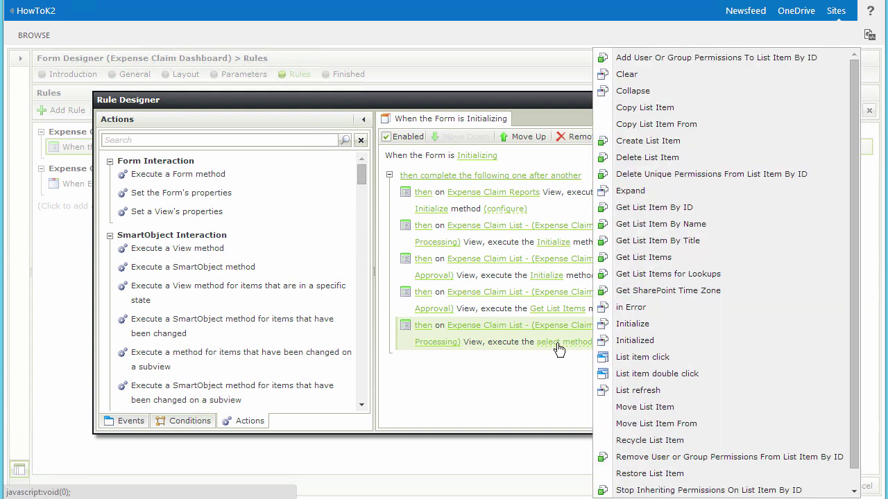
pyautogui.click(628, 257)
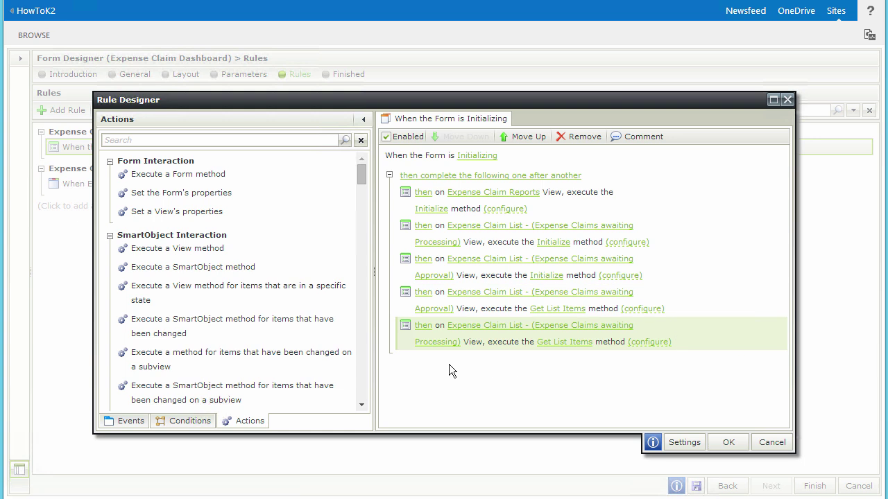
# - Change the execution type of both Get List Items actions to "also" so they run in one batch
pyautogui.click(423, 293)
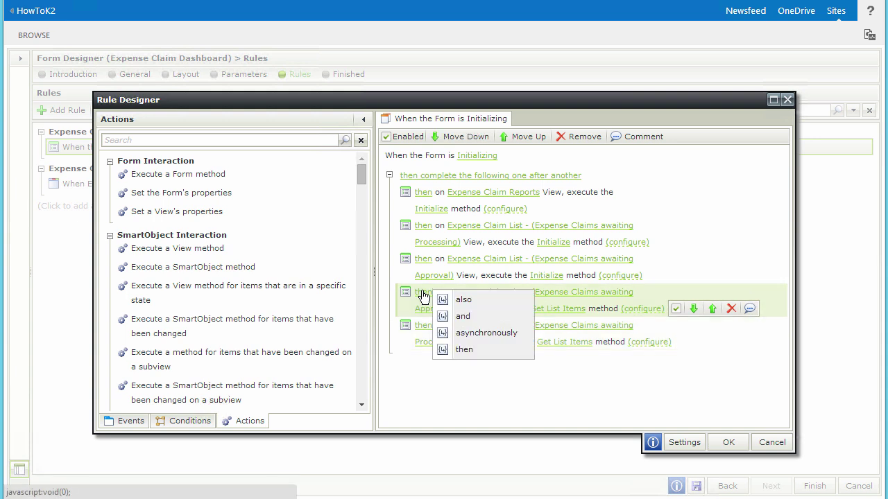
pyautogui.click(464, 300)
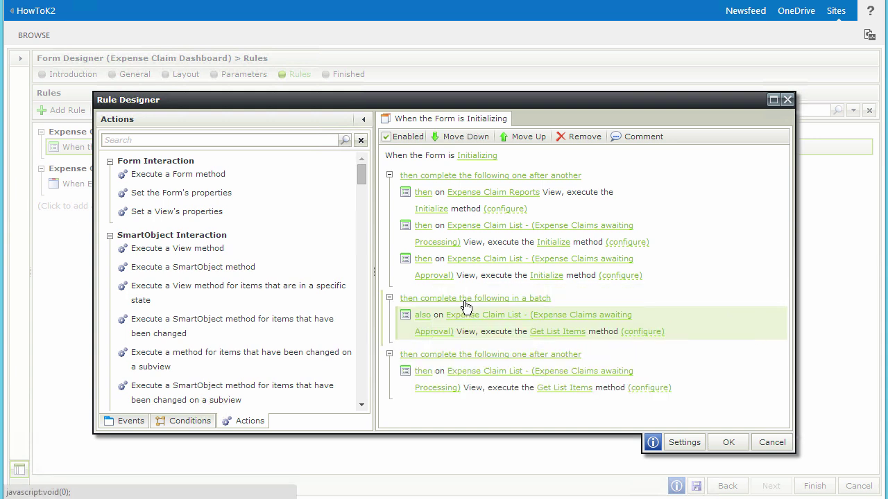
pyautogui.click(424, 372)
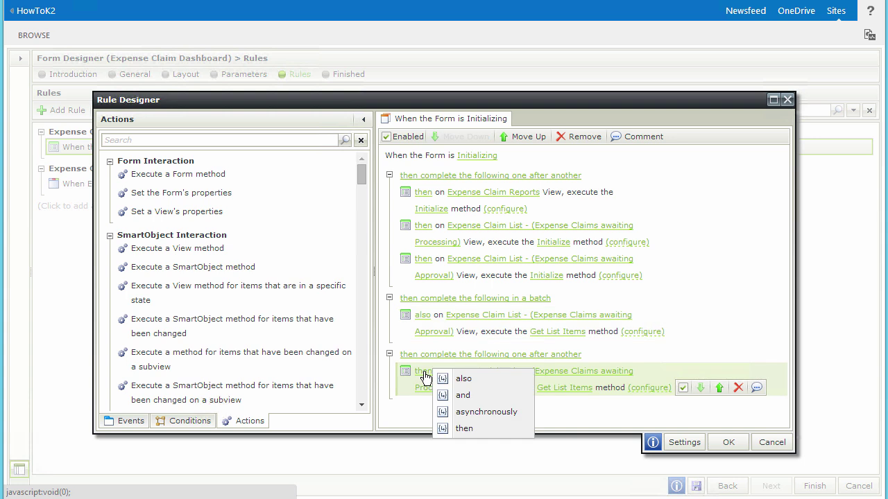
pyautogui.click(462, 378)
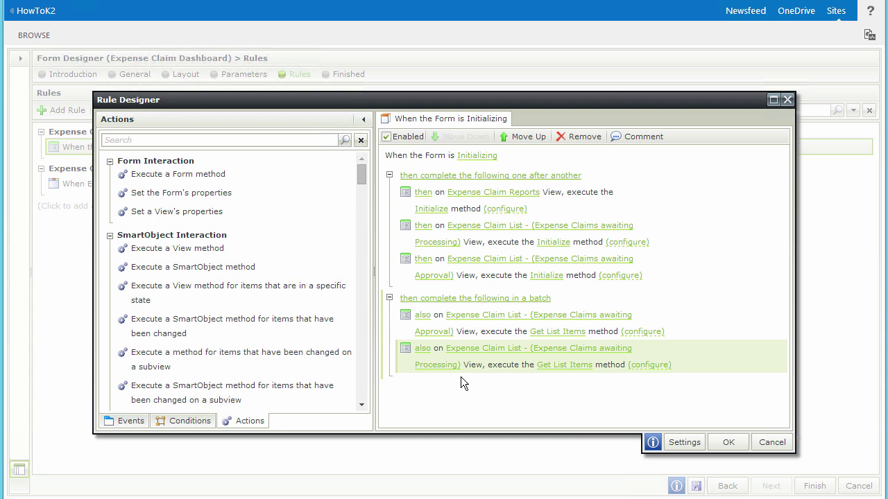
# - Map the Status input of the awaiting Approval view's Get List Items action to "Submitted"
pyautogui.click(642, 332)
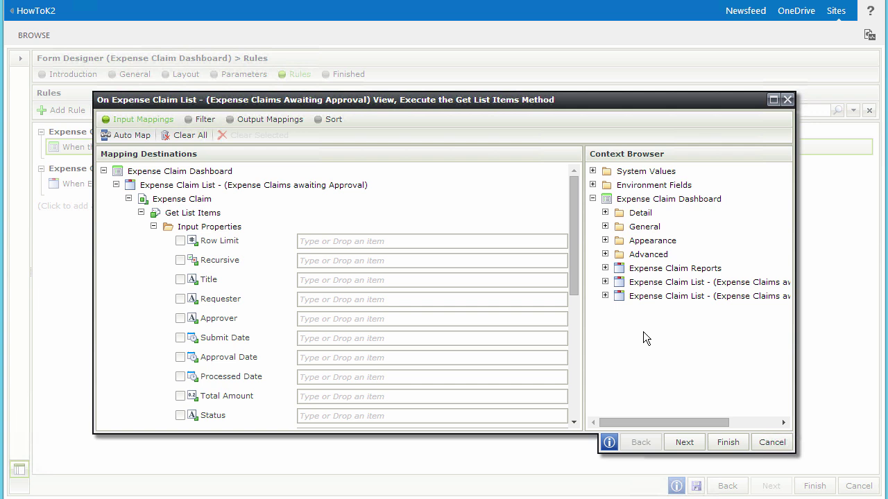
pyautogui.click(338, 416)
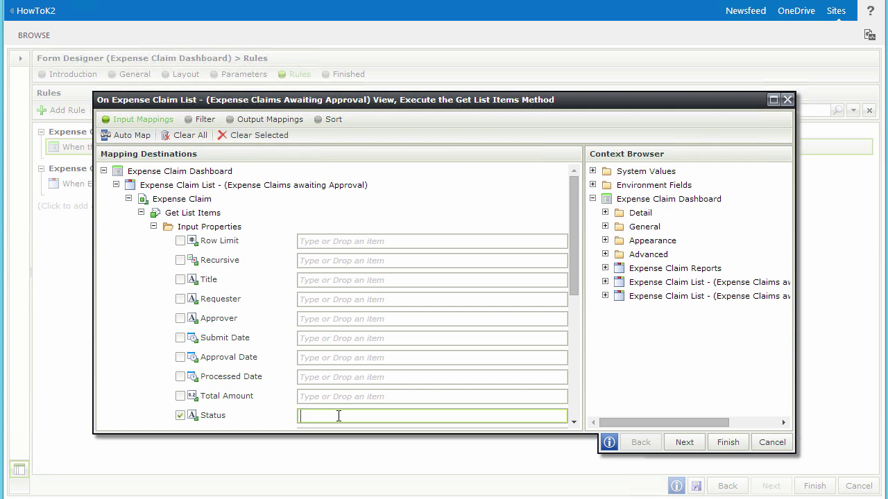
pyautogui.write('Submitted')
pyautogui.click(719, 446)
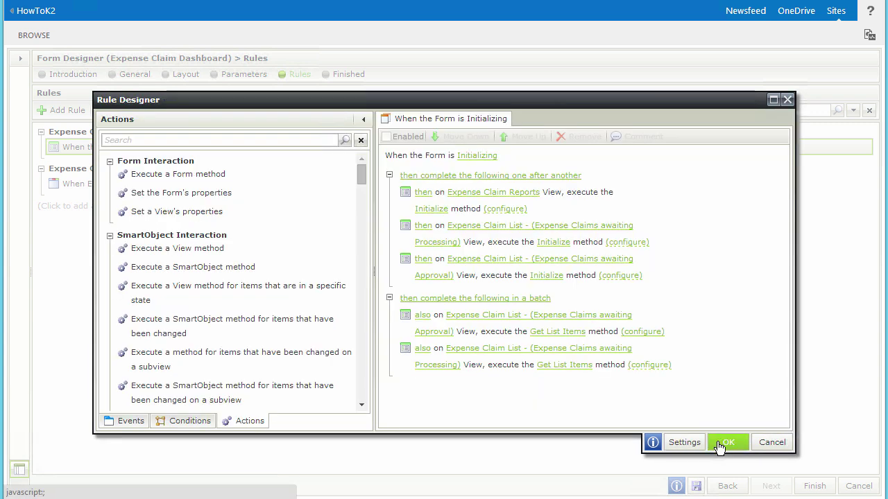
# - Map the Status input of the awaiting Processing view's Get List Items action to "Approved", and finish the rule and the form
pyautogui.moveTo(663, 369)
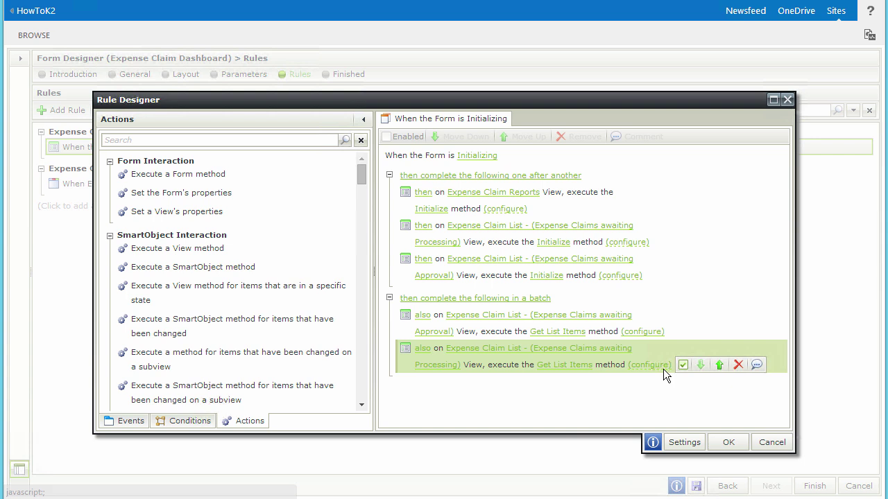
pyautogui.click(656, 364)
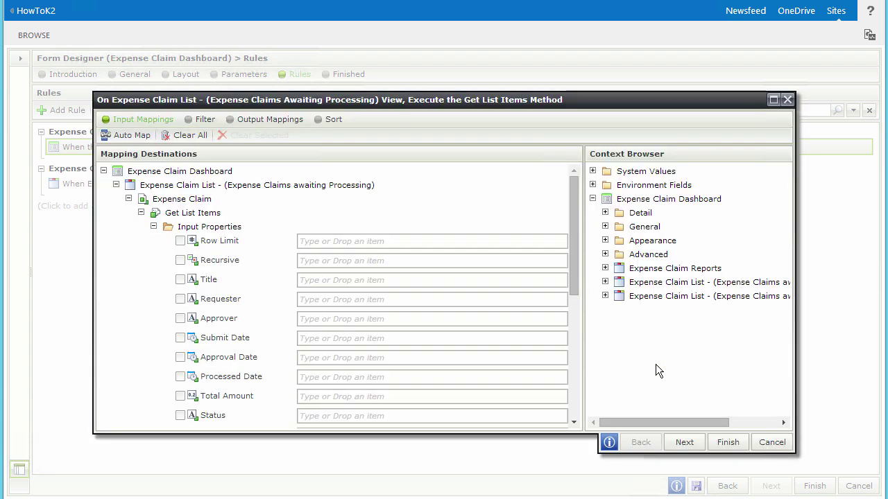
pyautogui.click(343, 416)
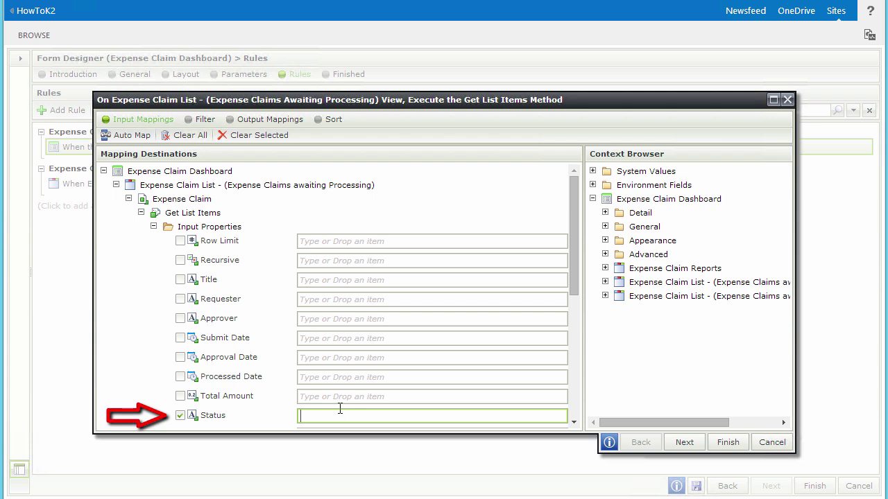
pyautogui.write('Approved')
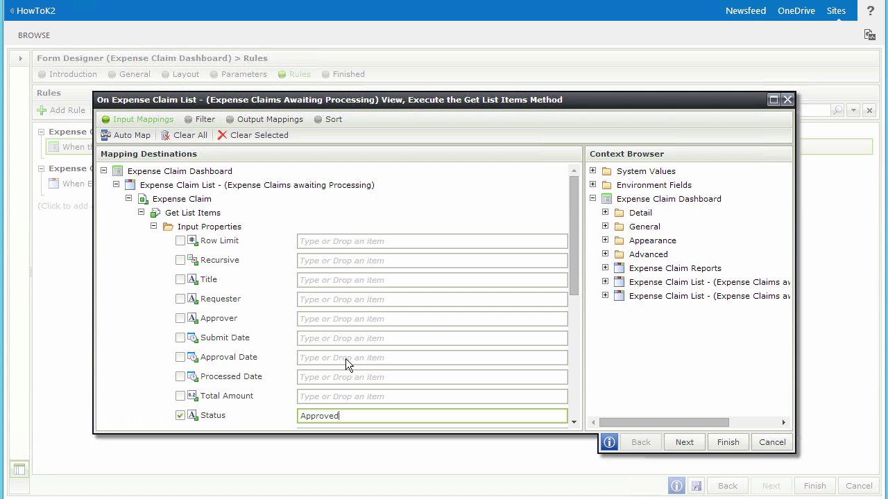
pyautogui.click(729, 443)
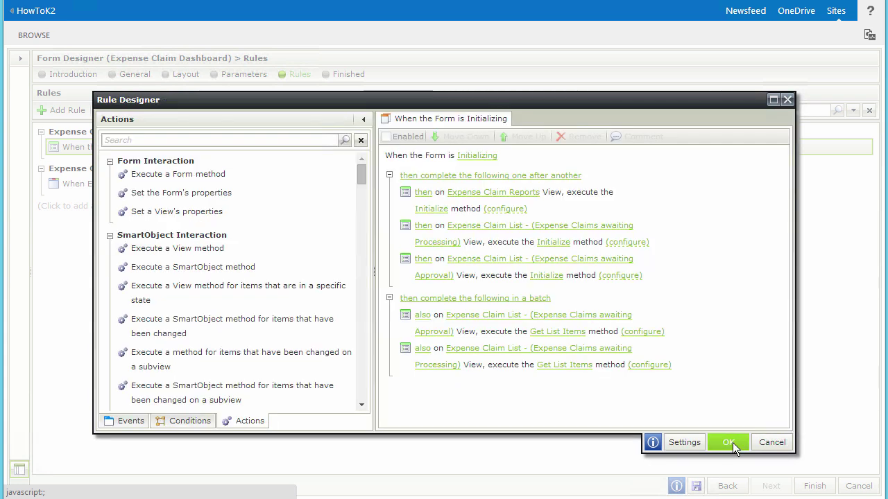
pyautogui.click(730, 442)
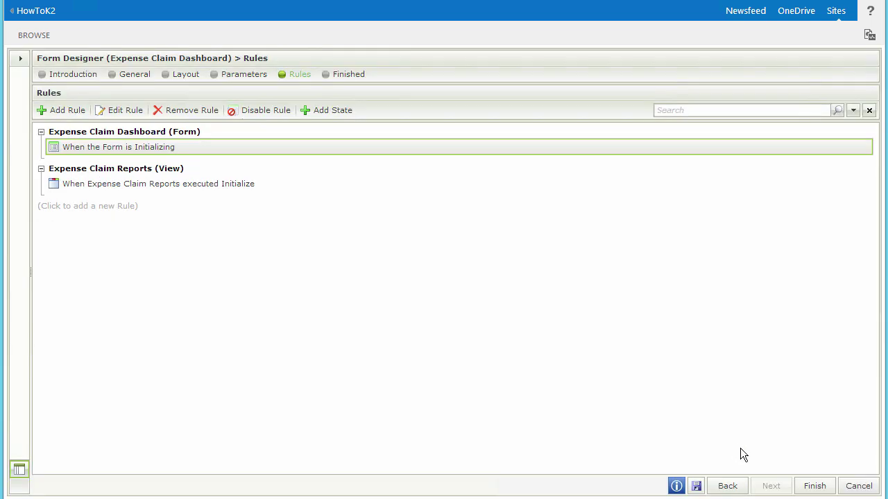
pyautogui.click(816, 487)
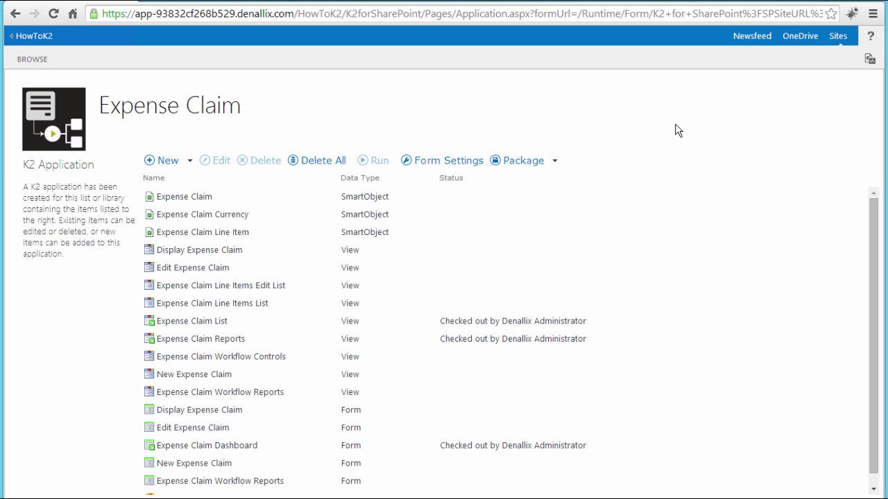
# - Go to the HowToK2 site's contents and open the Site Pages library
pyautogui.click(35, 36)
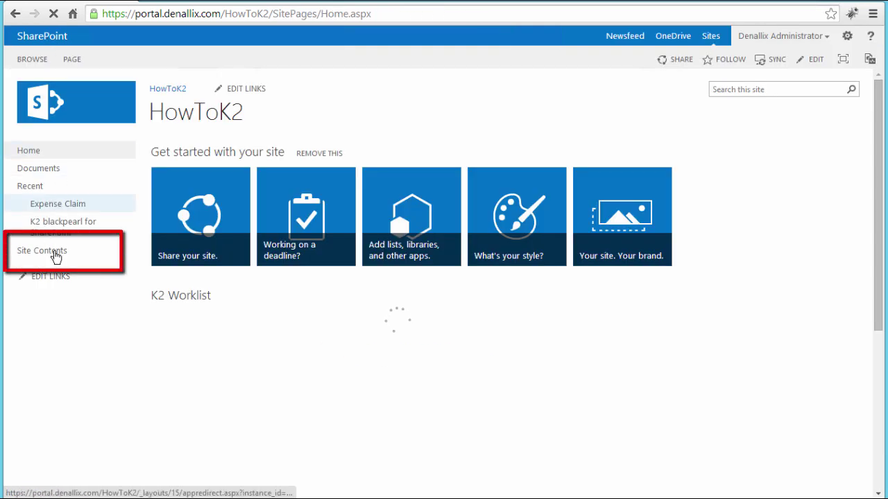
pyautogui.click(55, 257)
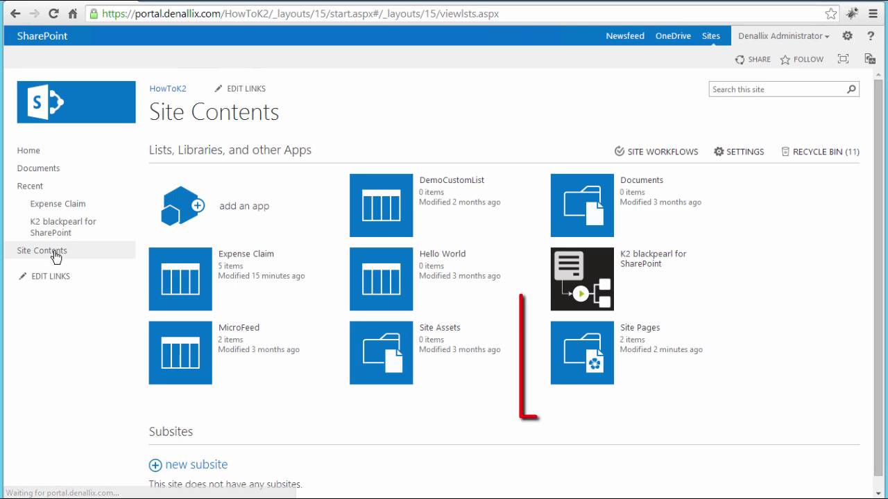
pyautogui.click(583, 365)
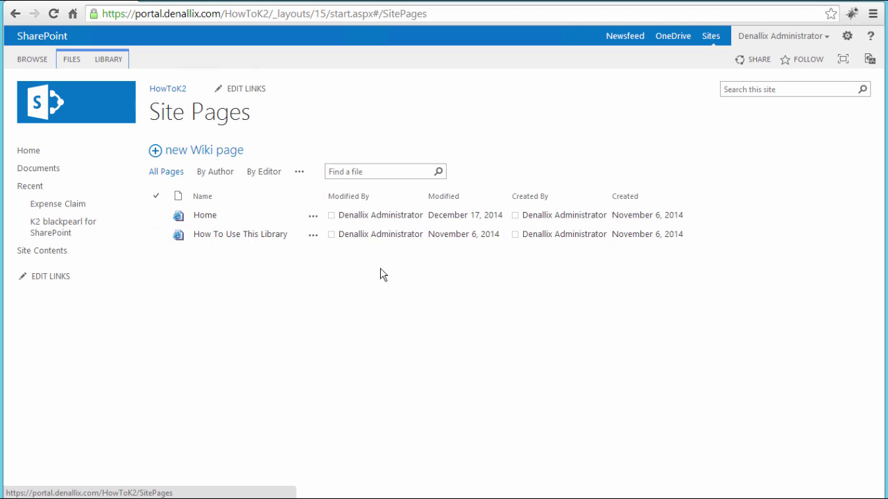
# - Create a new wiki page named ExpenseClaimDashboard in the Site Pages library
pyautogui.click(223, 157)
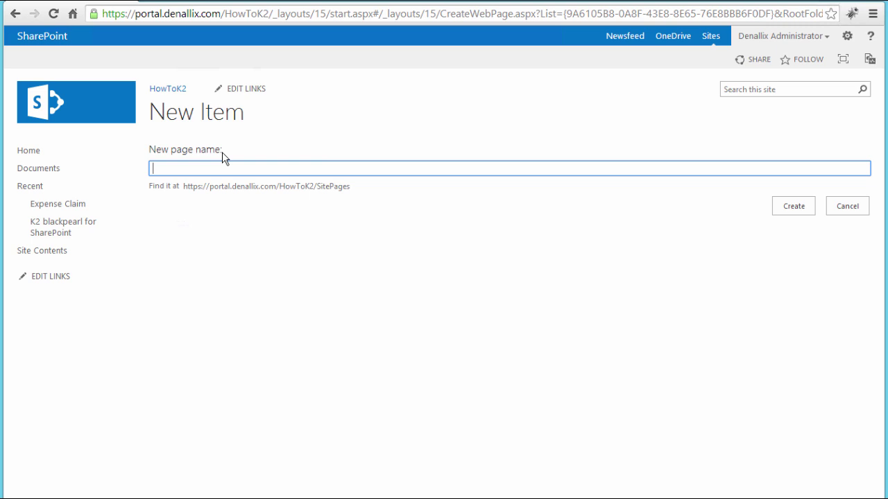
pyautogui.write('Expens')
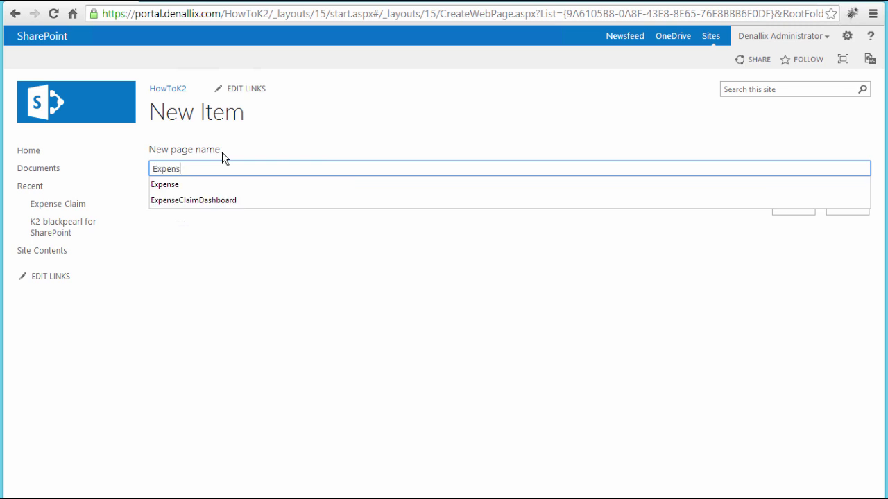
pyautogui.write('eClaim')
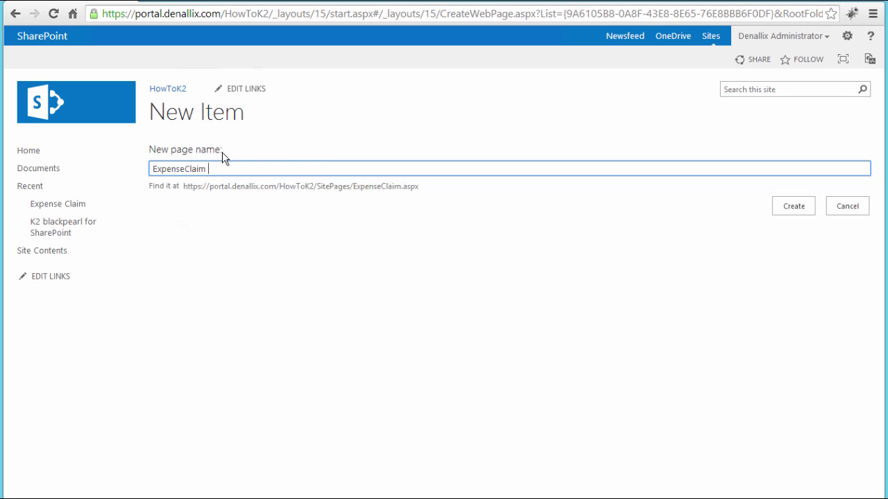
pyautogui.write('Das')
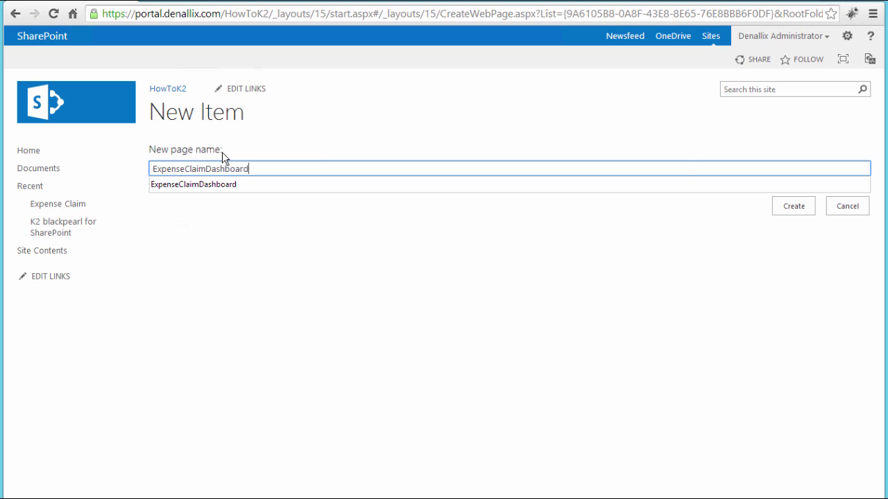
pyautogui.write('hboard')
pyautogui.click(232, 184)
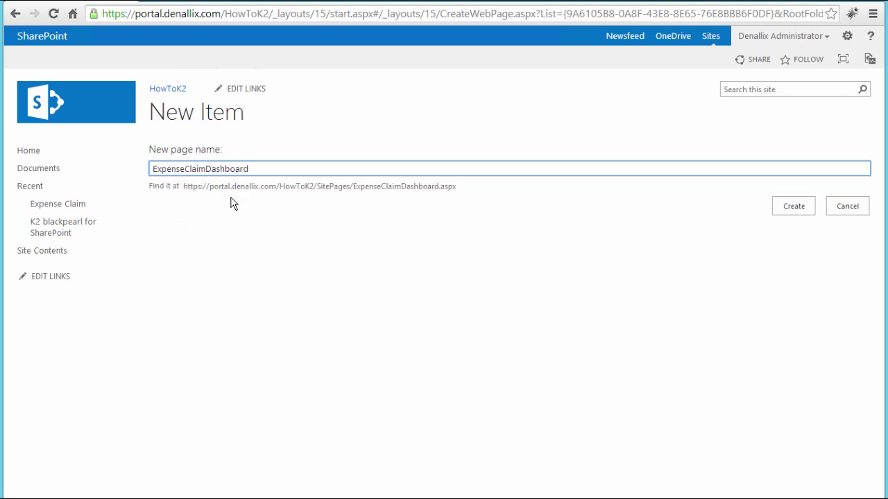
pyautogui.click(795, 205)
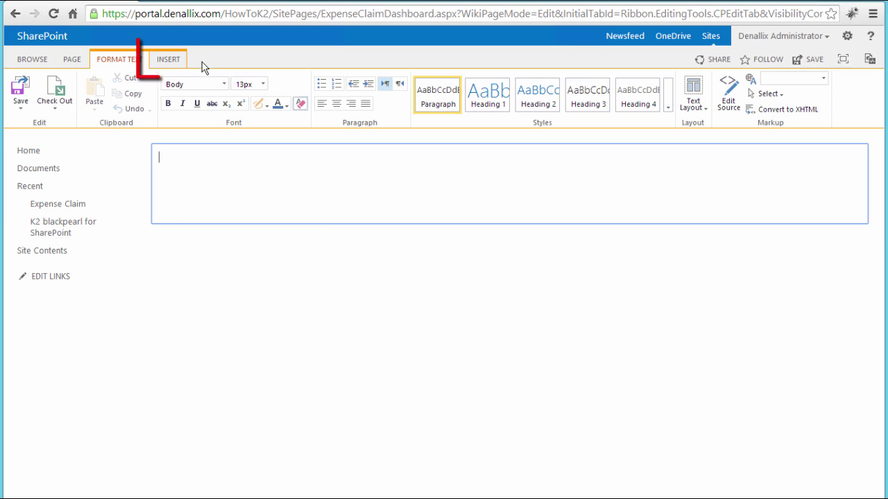
# - Insert the K2 Form Viewer app part into the page's Rich Content area
pyautogui.click(172, 61)
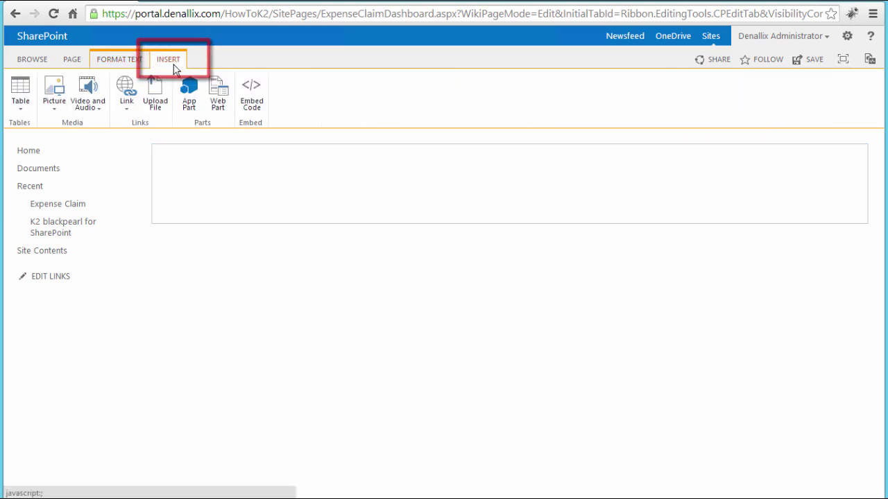
pyautogui.click(187, 99)
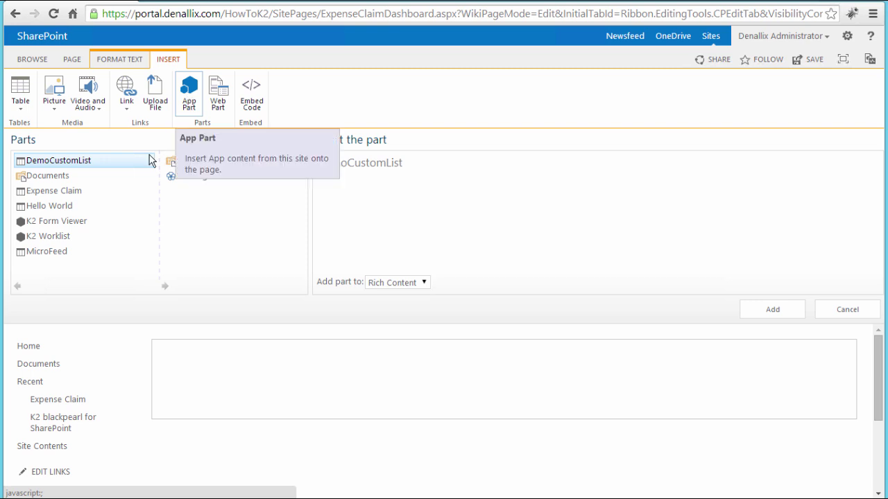
pyautogui.click(75, 224)
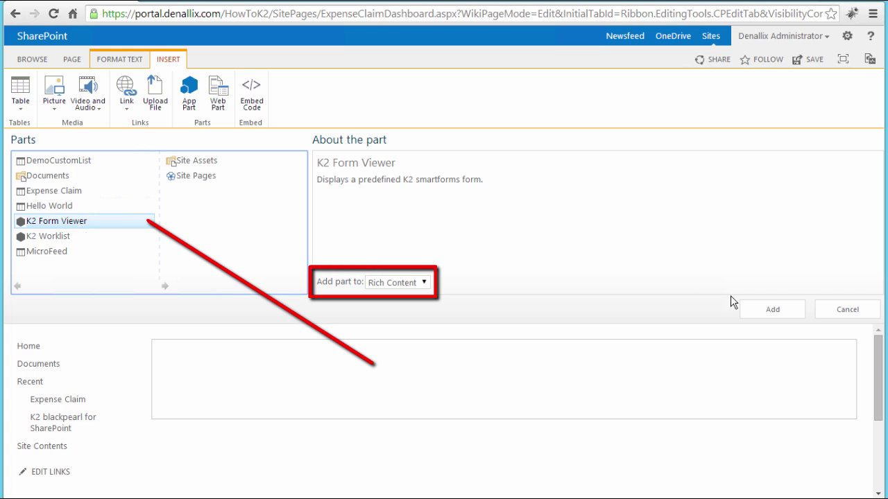
pyautogui.click(754, 310)
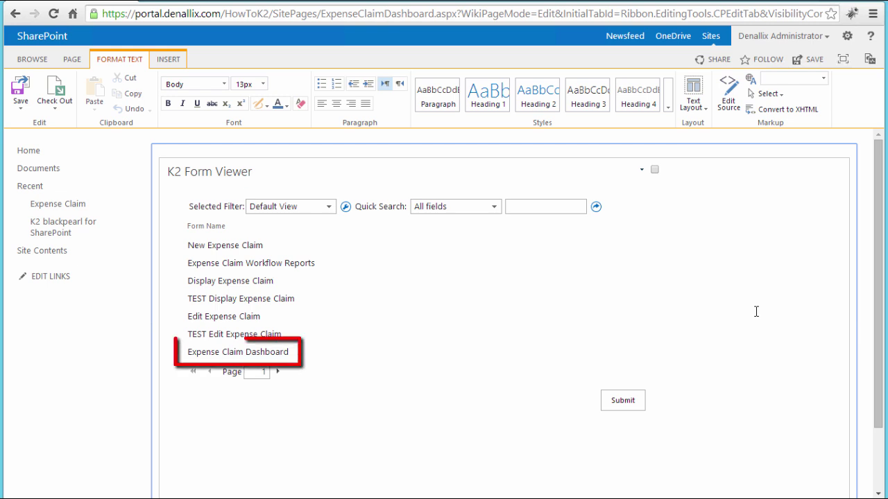
# - Choose the Expense Claim Dashboard form for the K2 Form Viewer, submit the choice, and look over the embedded form
pyautogui.click(558, 207)
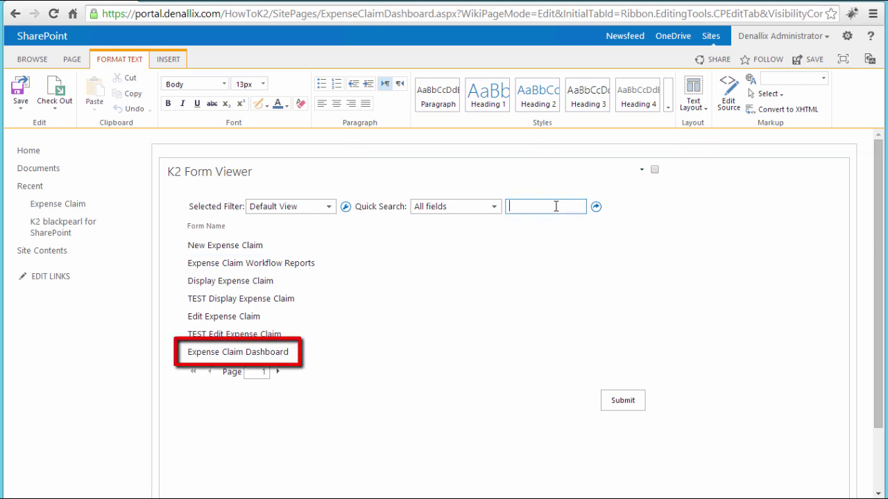
pyautogui.click(274, 354)
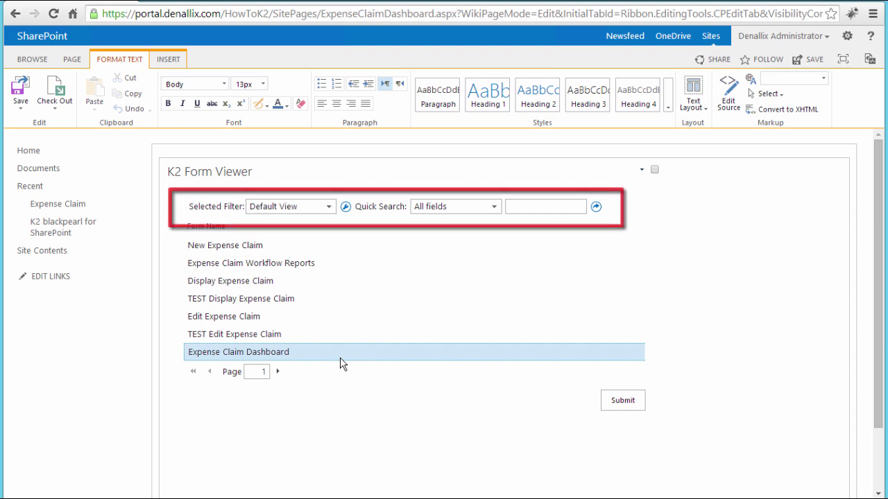
pyautogui.click(620, 405)
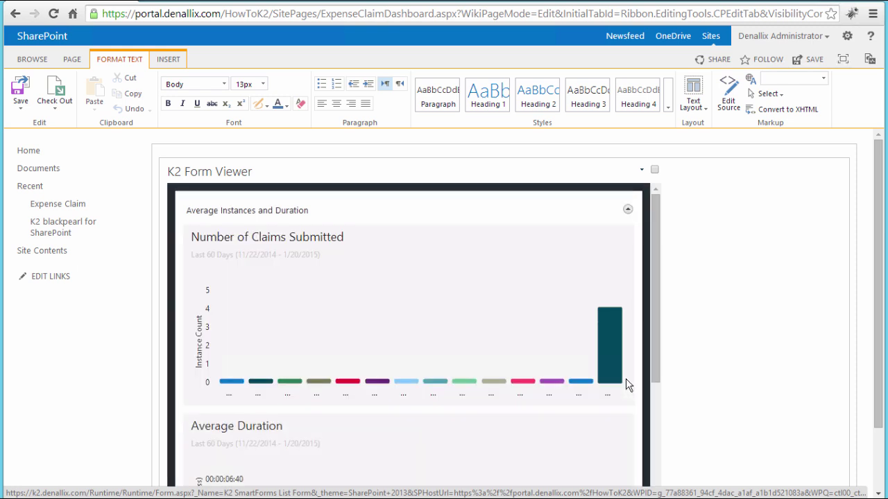
pyautogui.scroll(-2, 701, 370)
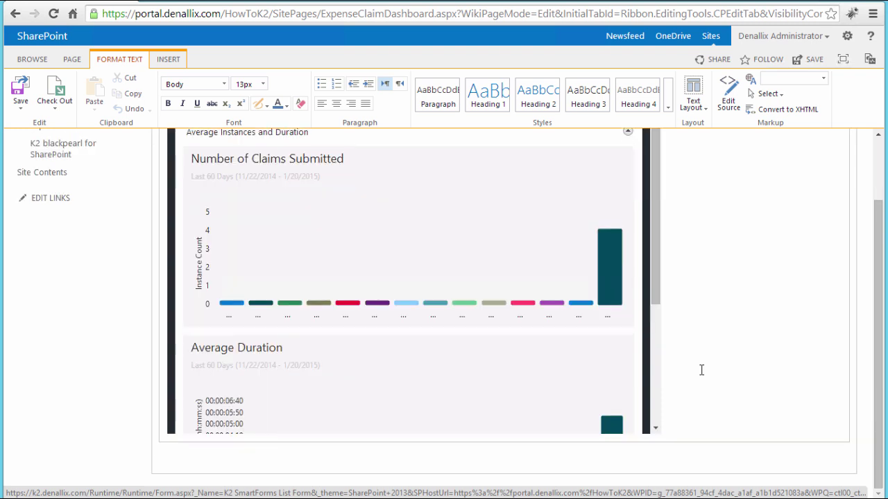
pyautogui.scroll(2, 701, 371)
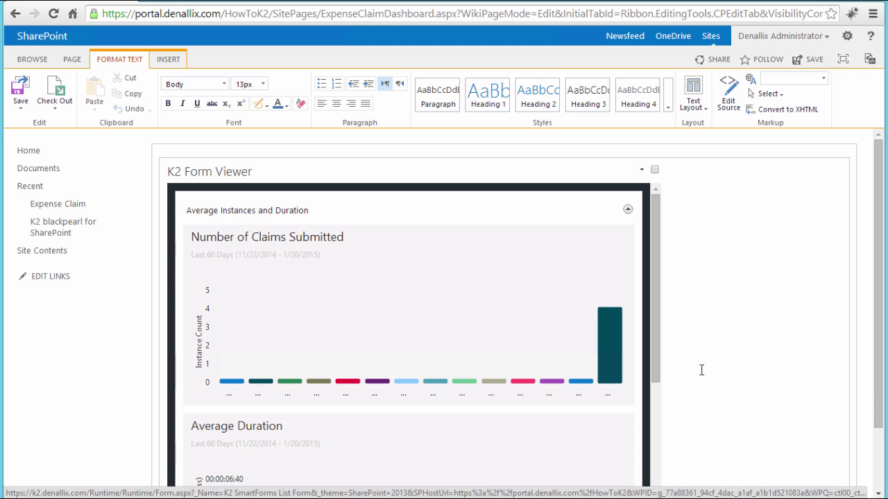
# - Open the K2 Form Viewer web part's properties and set its chrome type to None
pyautogui.click(641, 171)
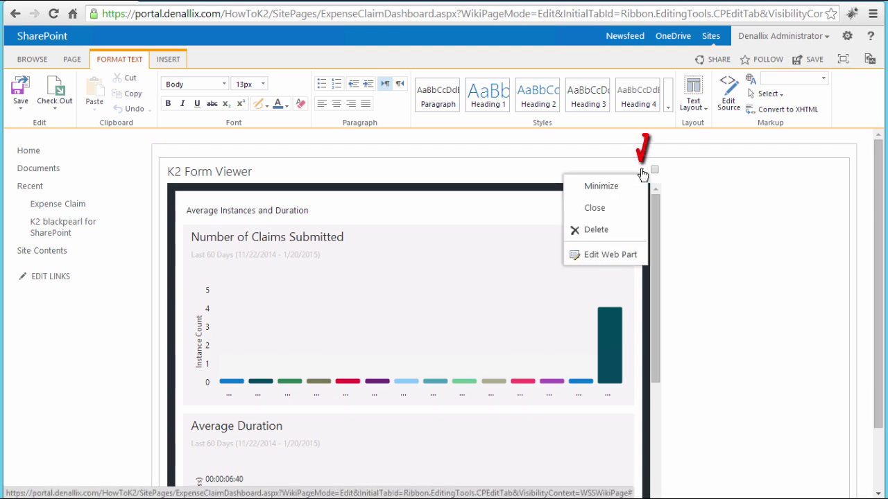
pyautogui.click(638, 258)
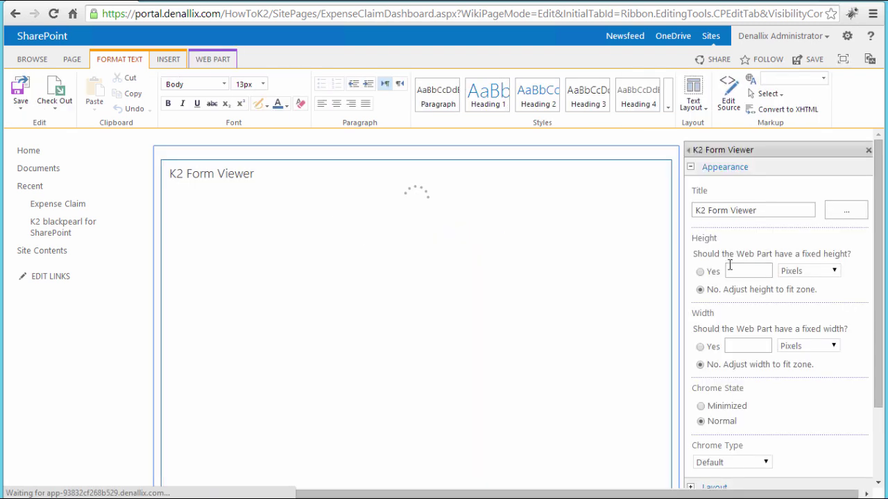
pyautogui.click(766, 463)
pyautogui.click(703, 488)
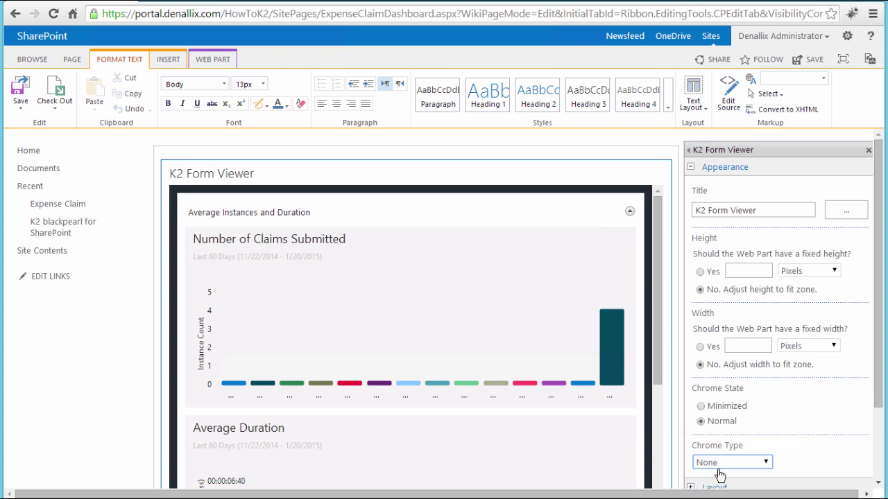
# - Give the web part a fixed height of 1000 pixels and a fixed width of 1400 pixels, and save the page
pyautogui.click(736, 272)
pyautogui.write('1000')
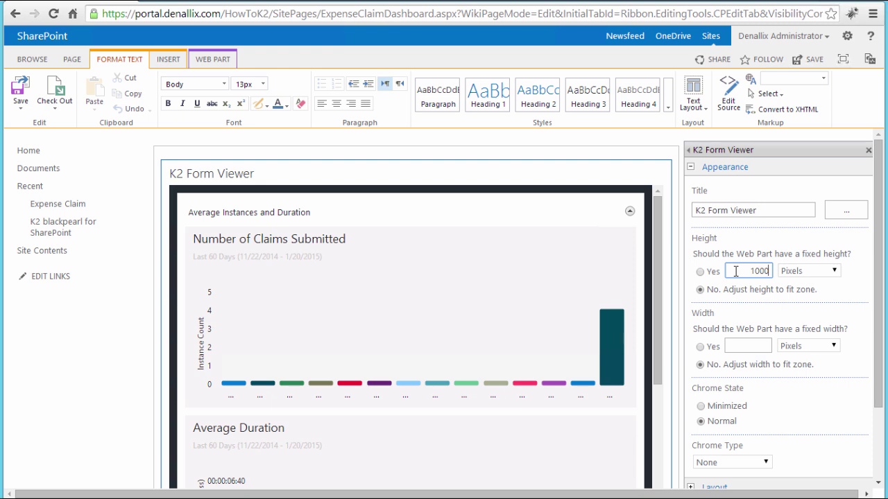
pyautogui.click(700, 272)
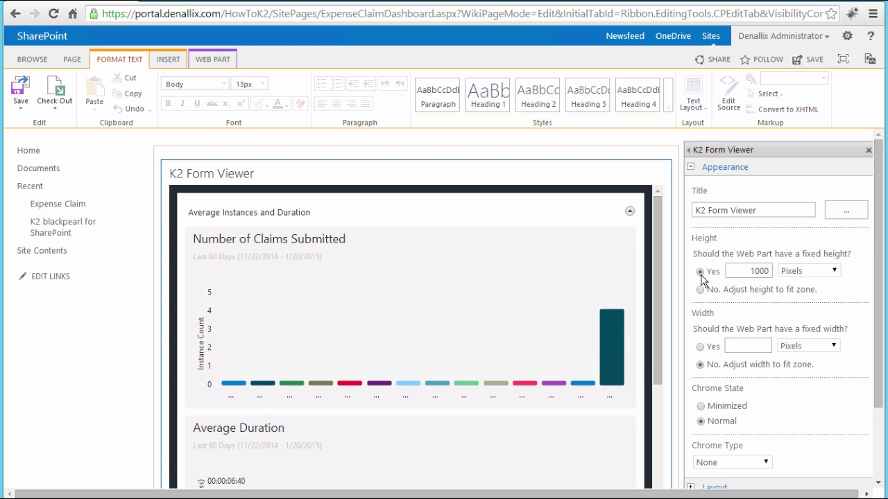
pyautogui.click(702, 348)
pyautogui.click(737, 345)
pyautogui.write('1400')
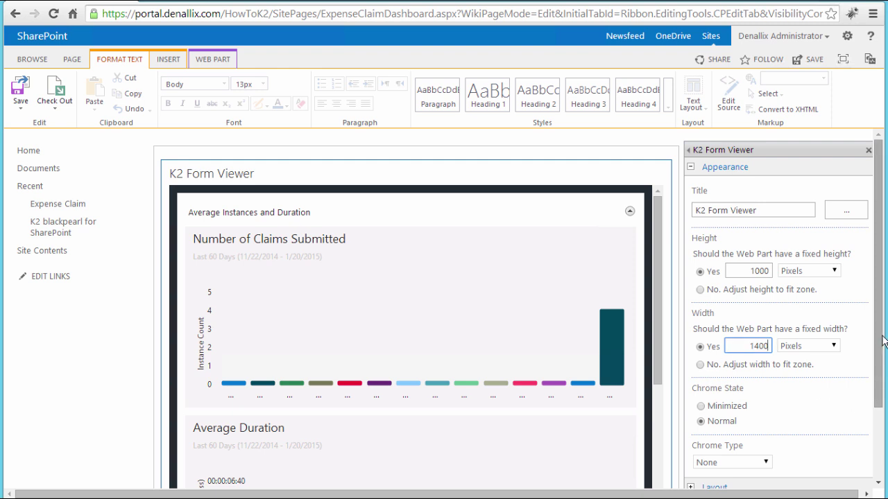
pyautogui.scroll(-2, 880, 388)
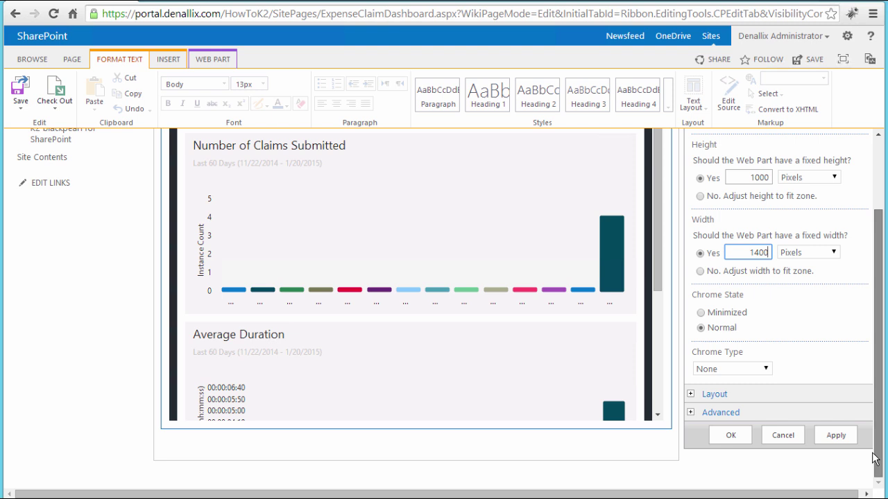
pyautogui.click(730, 435)
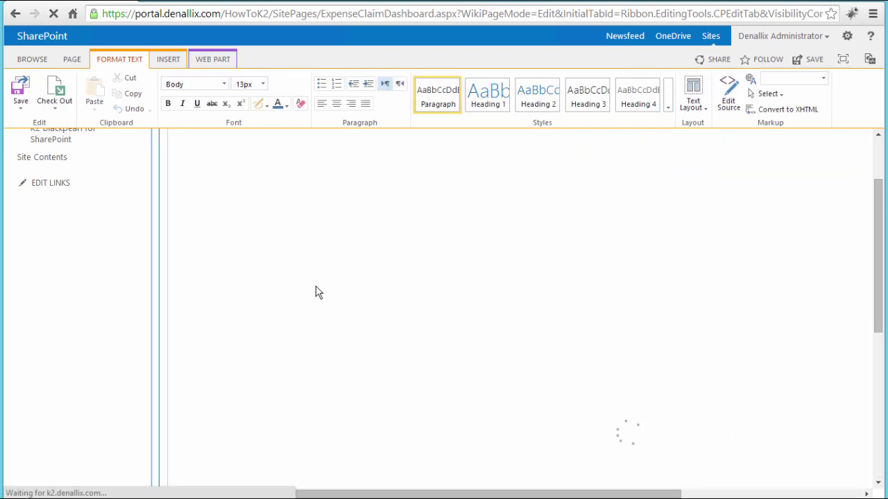
pyautogui.click(23, 96)
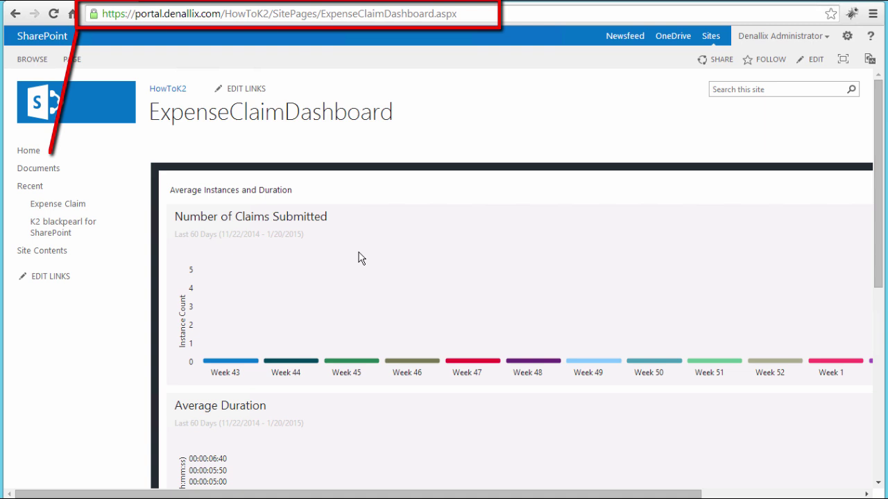
# - Copy the web address of the ExpenseClaimDashboard page
pyautogui.click(471, 13)
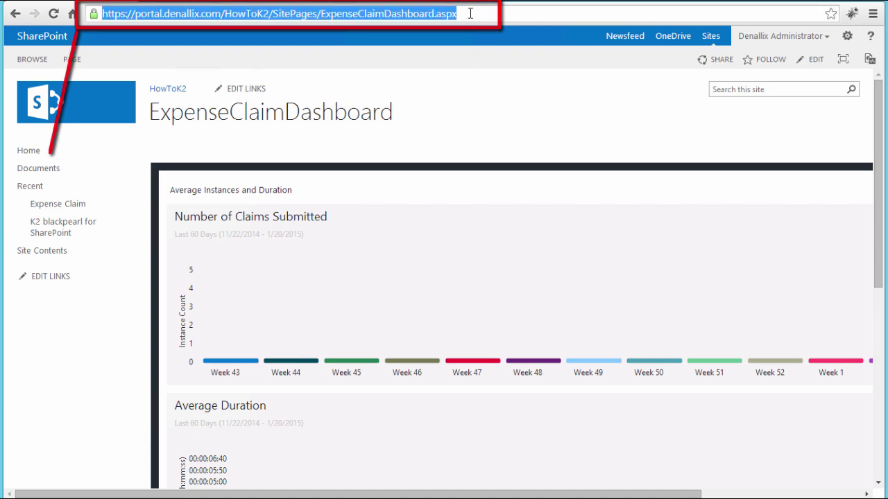
pyautogui.rightClick(434, 10)
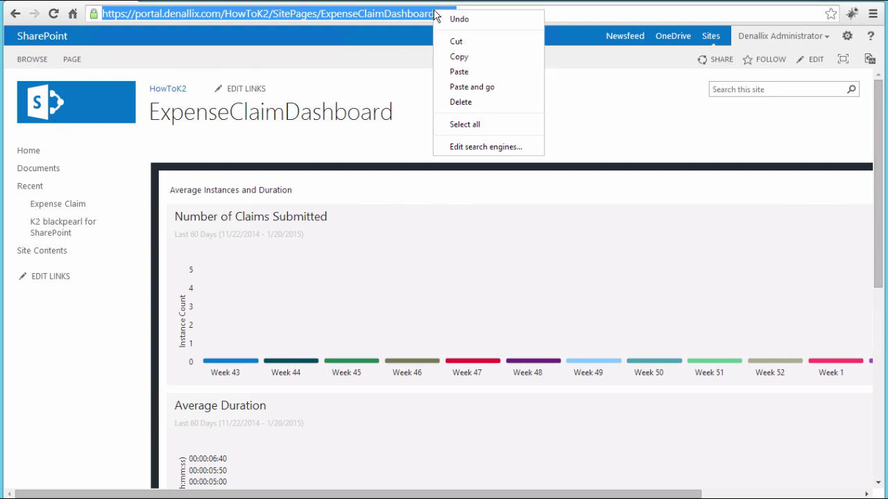
pyautogui.click(469, 57)
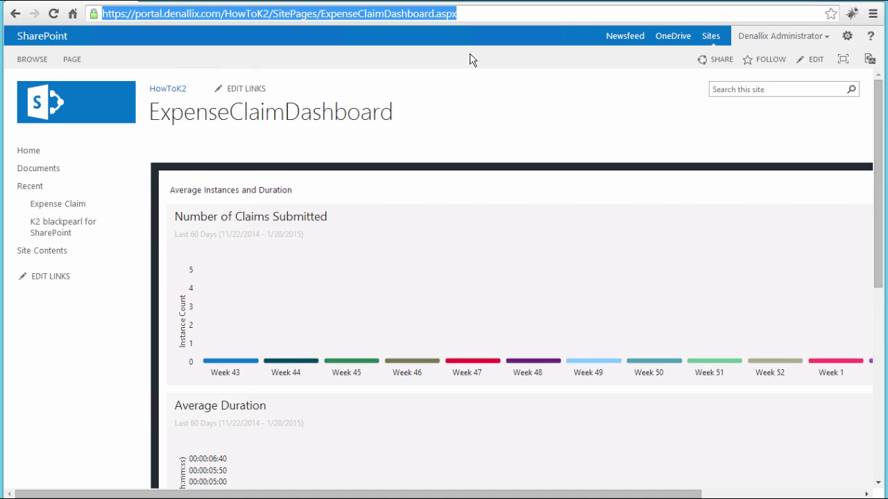
# - In the site's Quick Launch settings, add a link to the copied address described as "Dashboard" under Home, and go to the home page
pyautogui.click(848, 38)
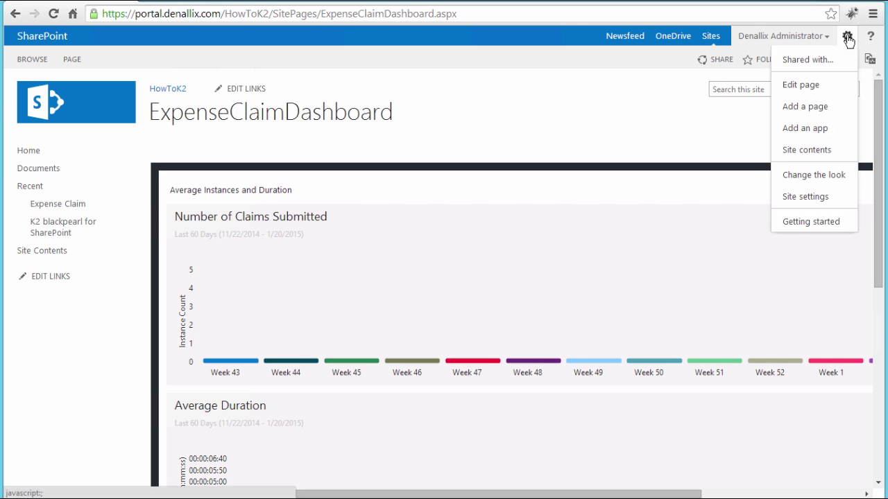
pyautogui.click(803, 197)
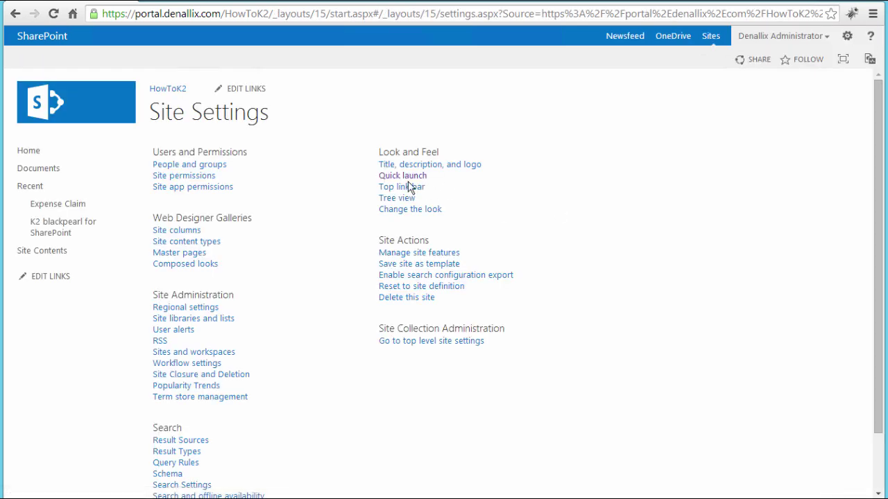
pyautogui.click(409, 179)
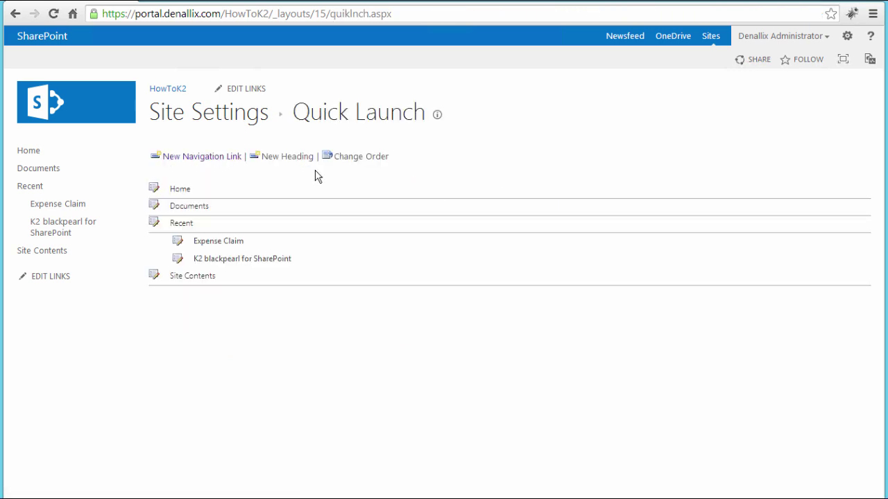
pyautogui.click(218, 159)
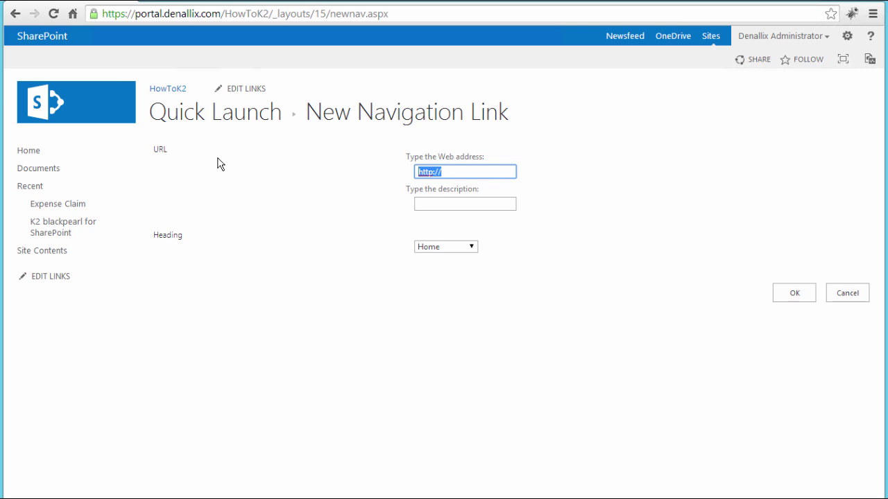
pyautogui.hotkey('ctrl', 'v')
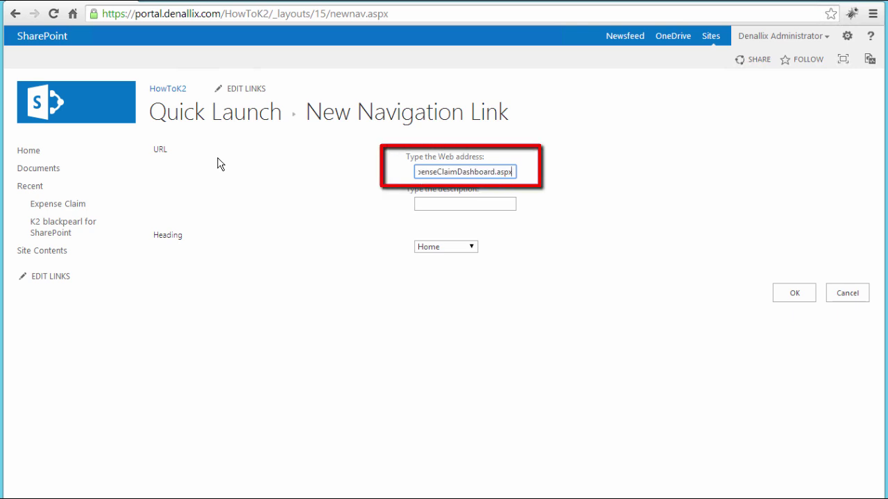
pyautogui.click(424, 203)
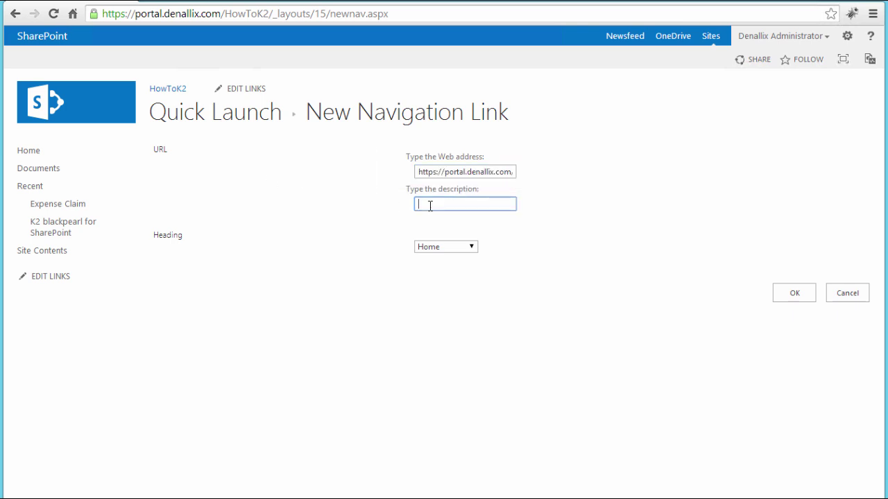
pyautogui.write('Dashboard')
pyautogui.click(795, 292)
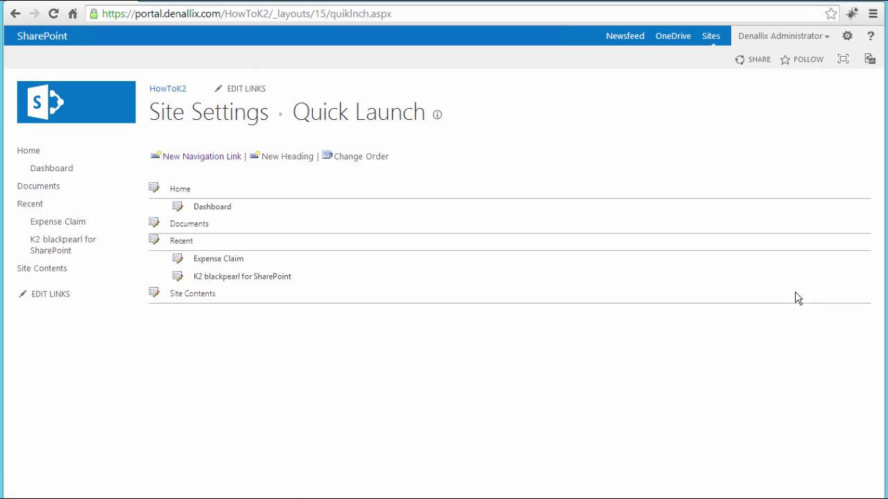
pyautogui.click(27, 152)
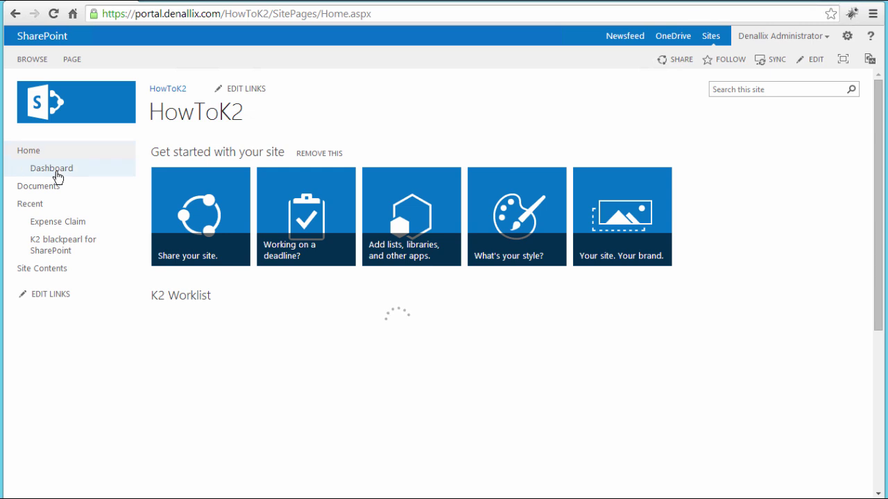
# - Open the dashboard page through its new Quick Launch link and review the report charts across the full form
pyautogui.click(59, 174)
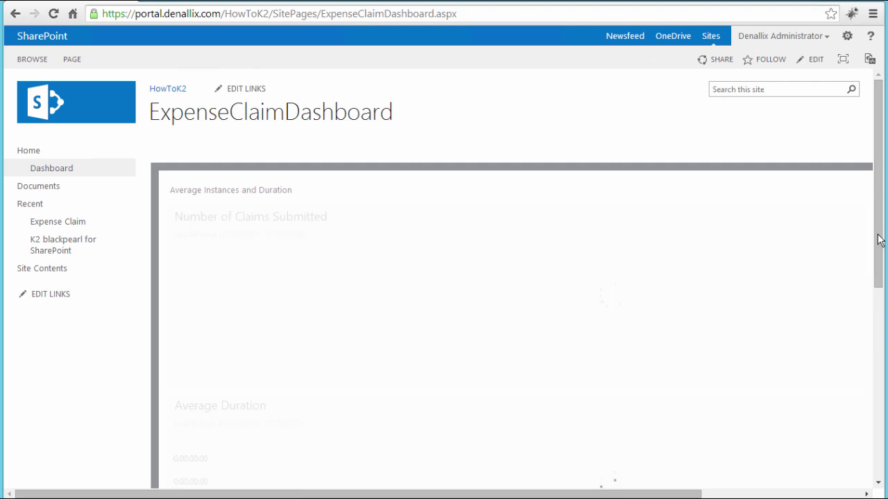
pyautogui.scroll(-2, 878, 257)
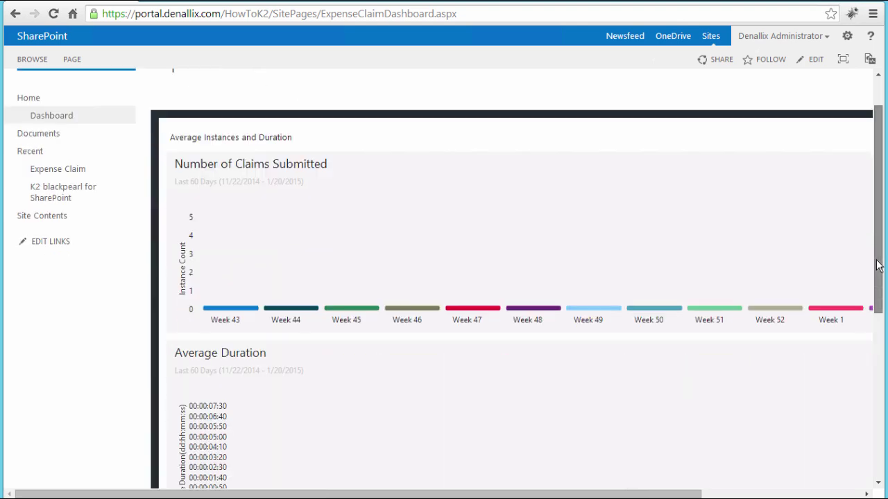
pyautogui.scroll(-3, 878, 306)
pyautogui.moveTo(694, 494); pyautogui.dragTo(876, 497)
pyautogui.scroll(-5, 690, 406)
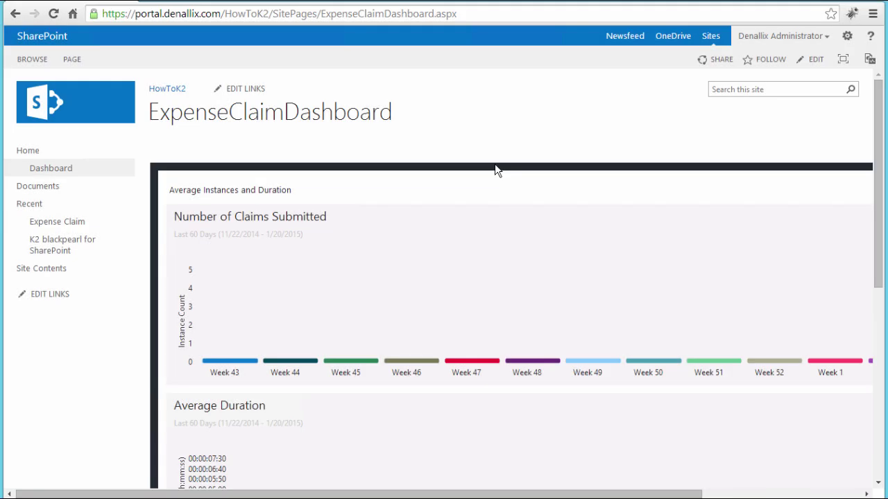
# - Open the K2 application page of the Expense Claim list
pyautogui.click(70, 223)
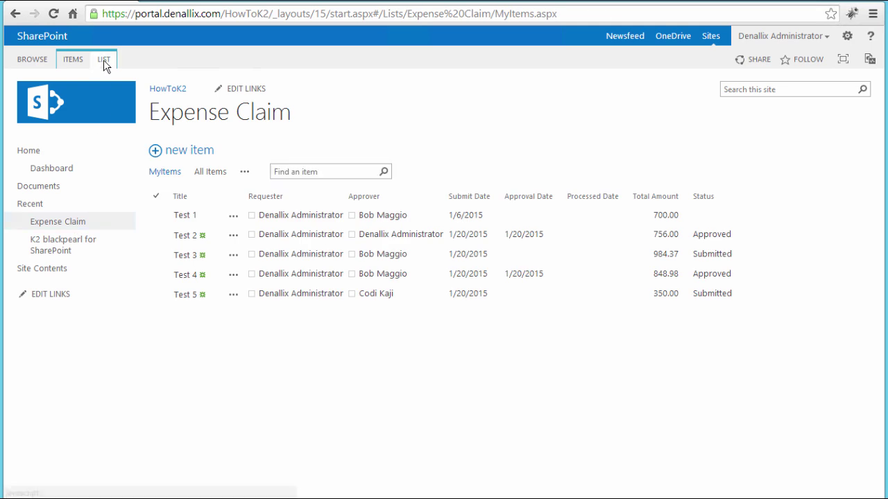
pyautogui.click(103, 59)
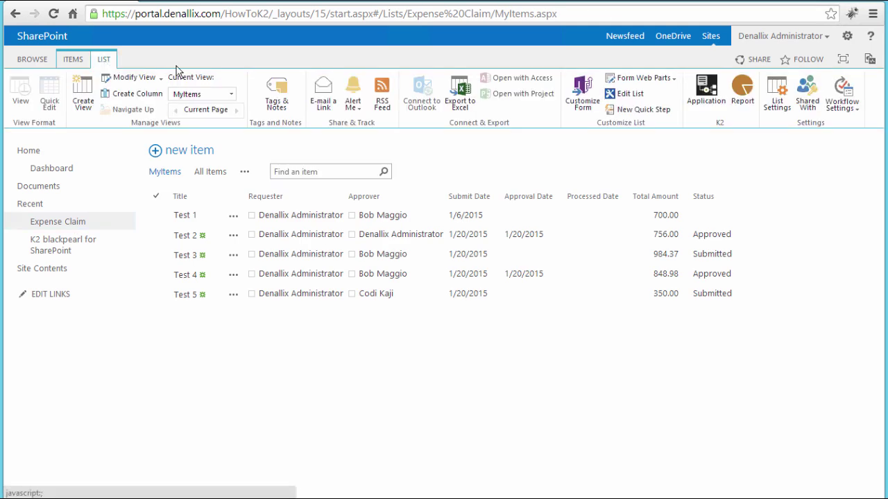
pyautogui.click(699, 102)
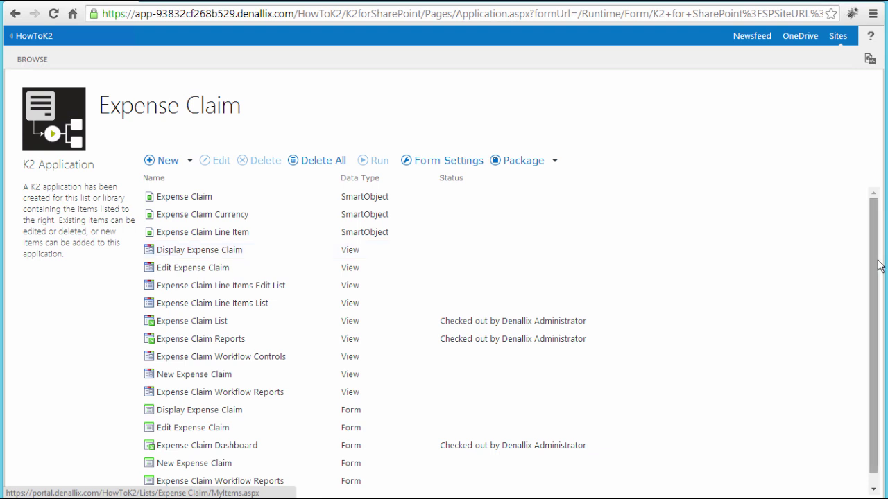
# - Check in the Expense Claim Dashboard form together with its checked-out views, and return to the Expense Claim list
pyautogui.moveTo(877, 272); pyautogui.dragTo(882, 317)
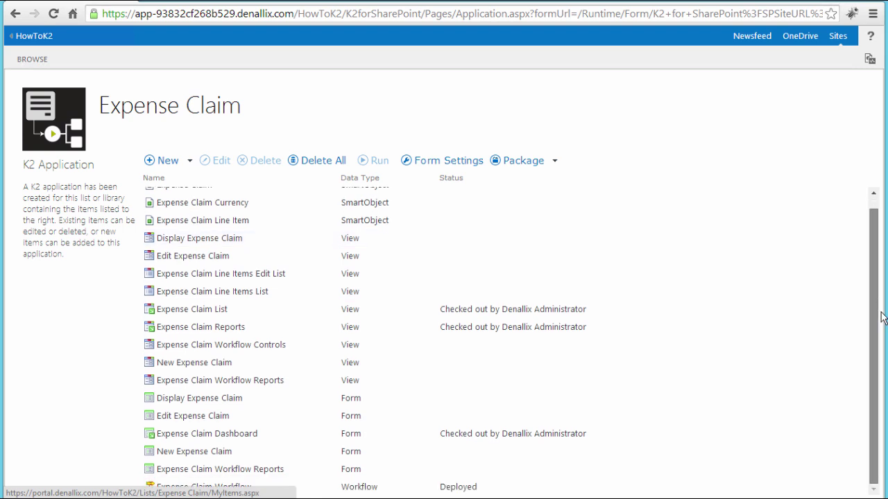
pyautogui.rightClick(468, 435)
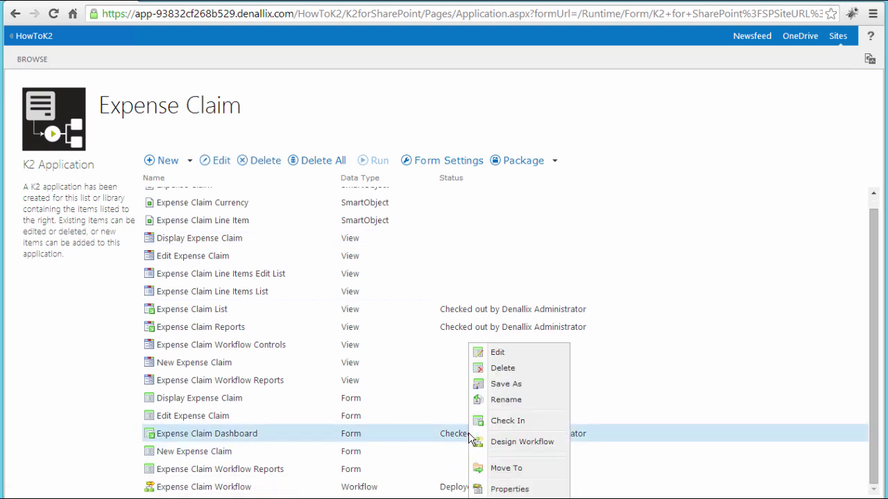
pyautogui.click(508, 421)
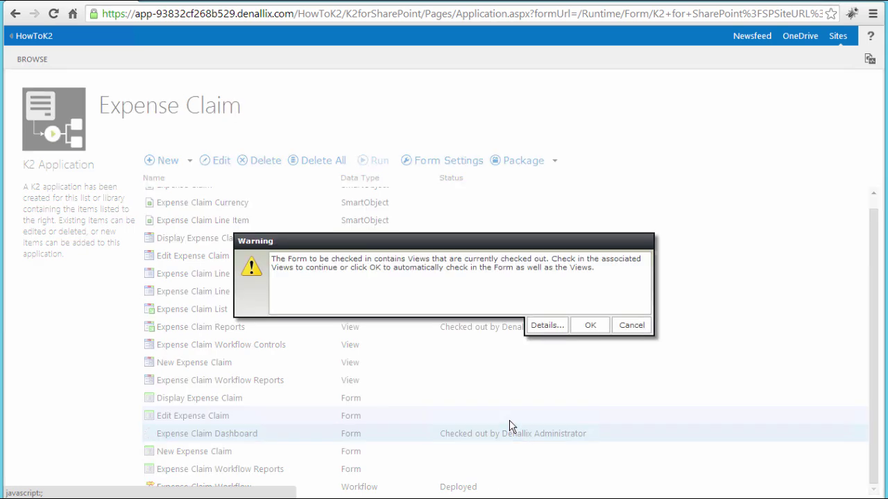
pyautogui.click(591, 326)
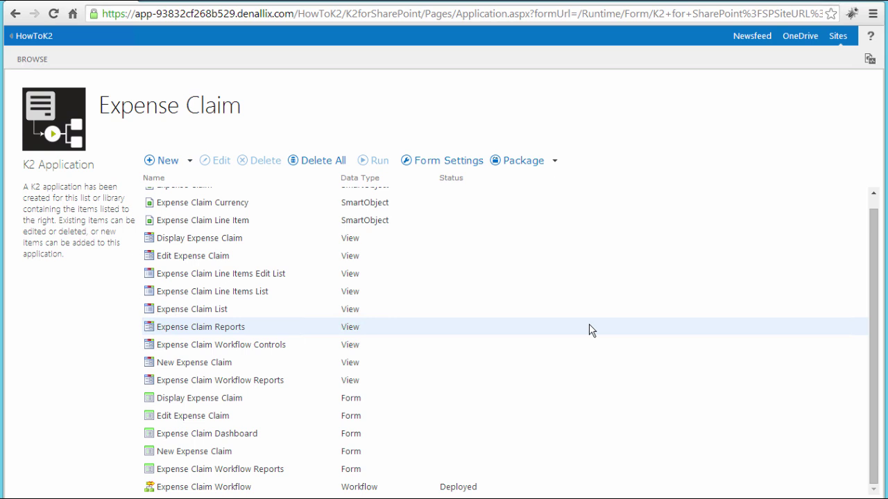
pyautogui.click(215, 113)
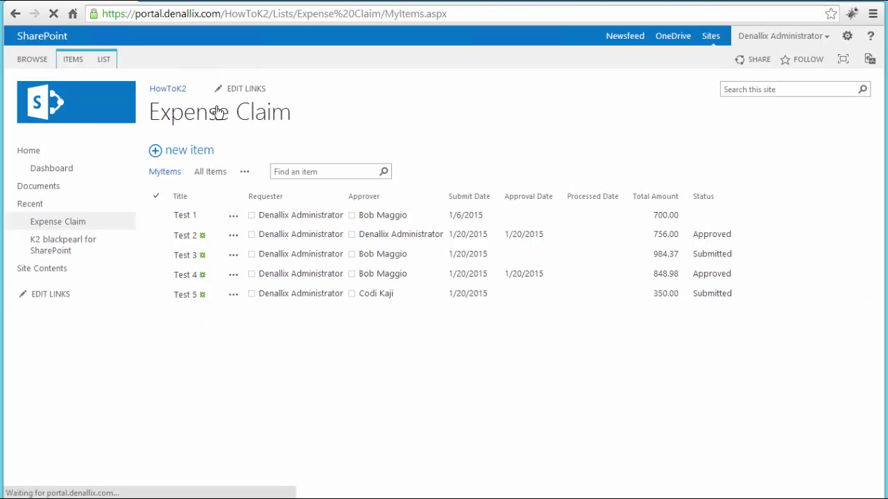